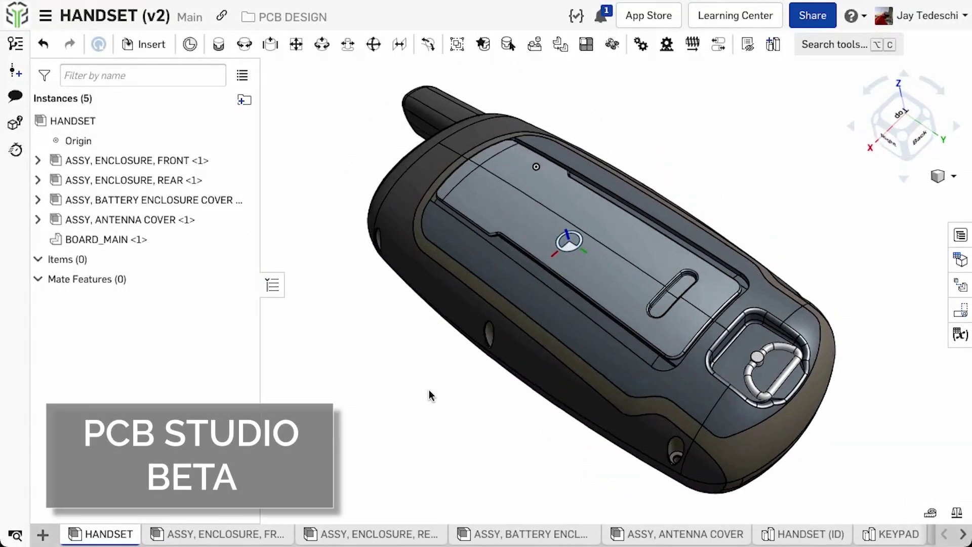
Apply the PCB INSERT display state to hide the rear enclosure
{"action": "left_click", "coordinate": [747, 45]}
{"action": "left_click", "coordinate": [408, 128]}
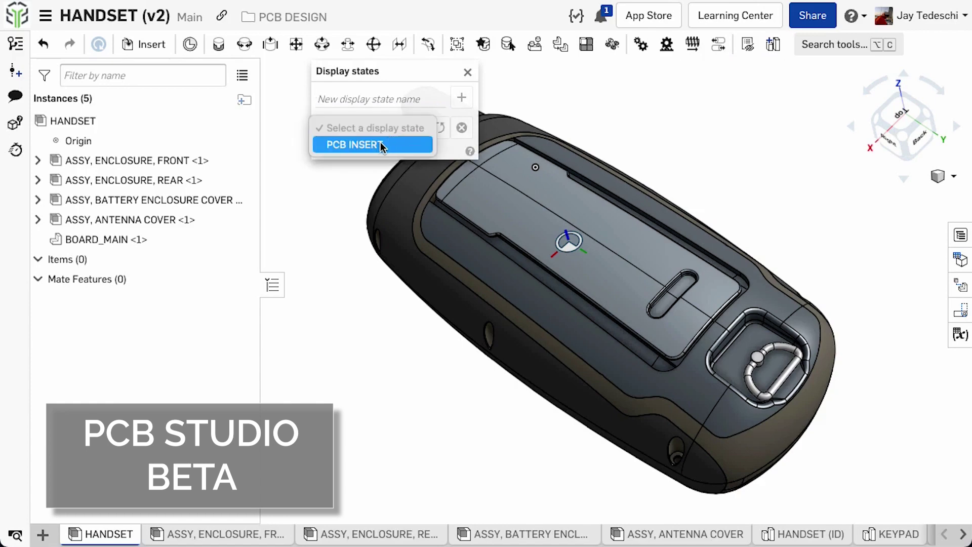
{"action": "left_click", "coordinate": [356, 147]}
{"action": "left_click", "coordinate": [468, 74]}
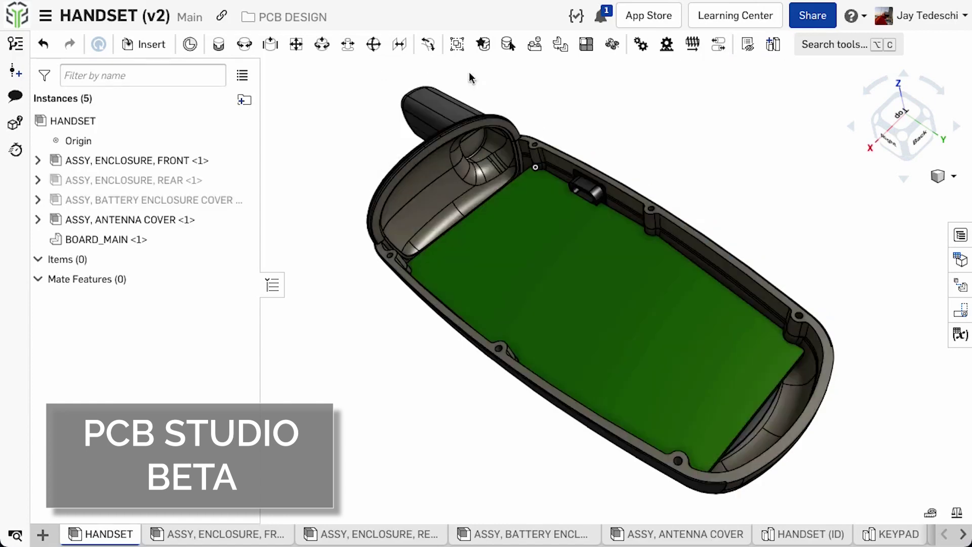
Hide the ENCLOSURE, FRONT shell, turn to the keypad side, and bring up BOARD_MAIN's options
{"action": "left_click", "coordinate": [38, 160]}
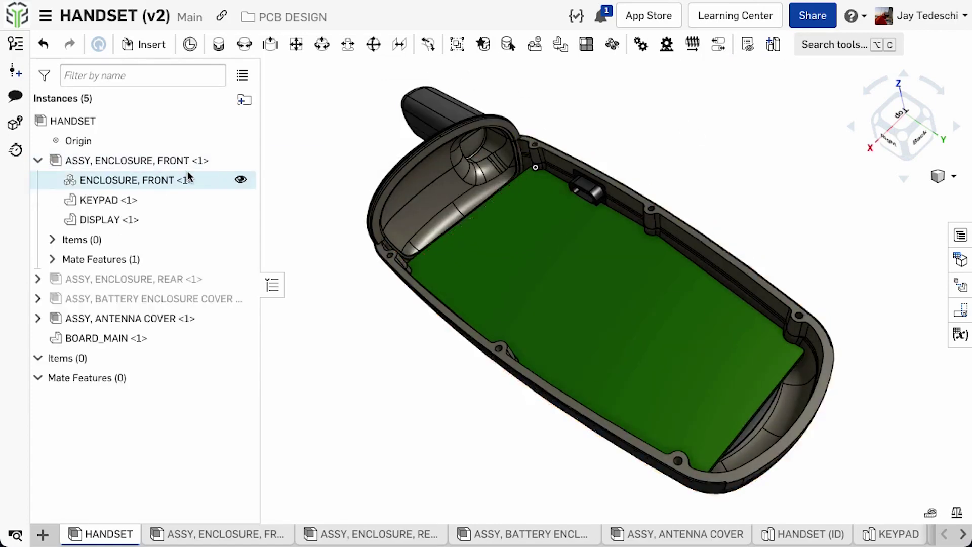
{"action": "left_click", "coordinate": [239, 179]}
{"action": "key", "text": "Down"}
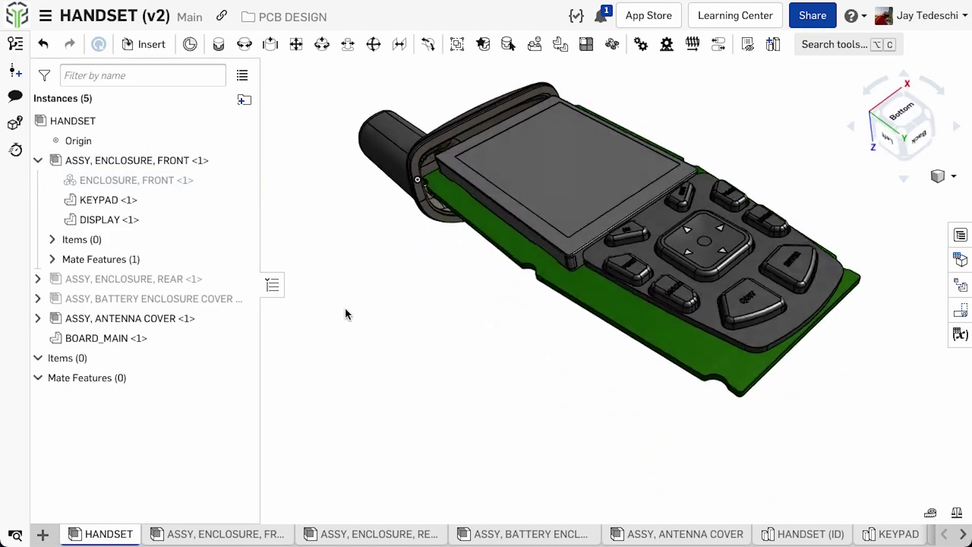
{"action": "left_click", "coordinate": [157, 338]}
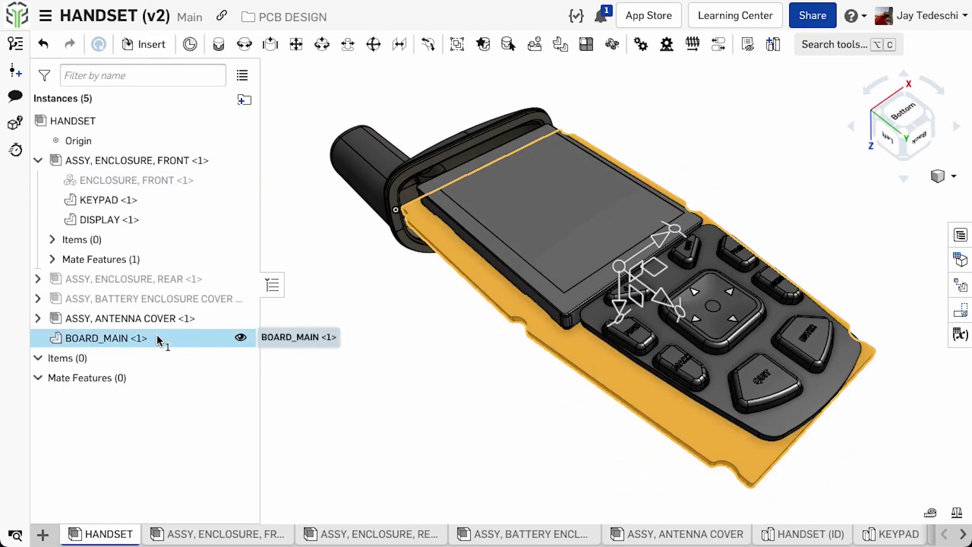
{"action": "right_click", "coordinate": [158, 339]}
Switch to BOARD_MAIN in assembly context and copy the DISPLAY part in place with Transform
{"action": "left_click", "coordinate": [255, 187]}
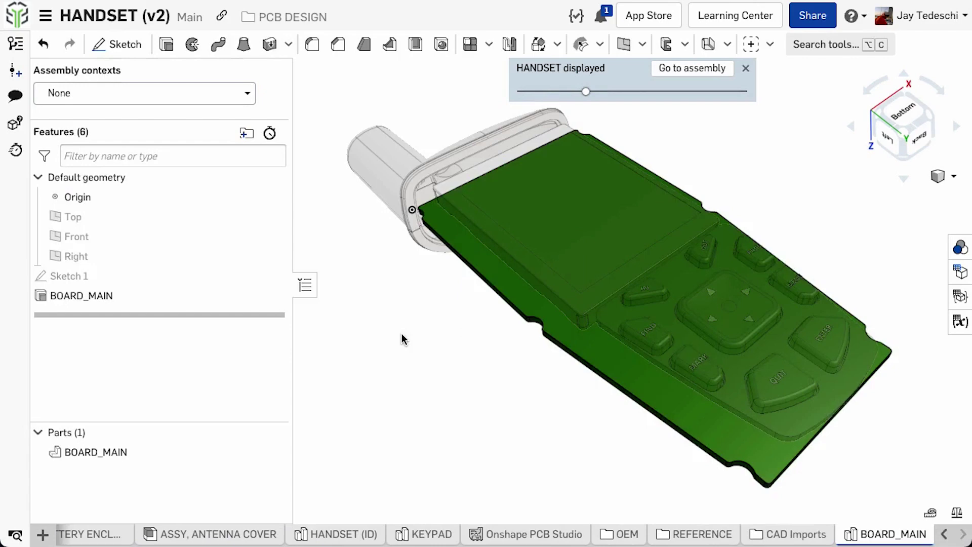
{"action": "left_click", "coordinate": [540, 46]}
{"action": "left_click", "coordinate": [385, 118]}
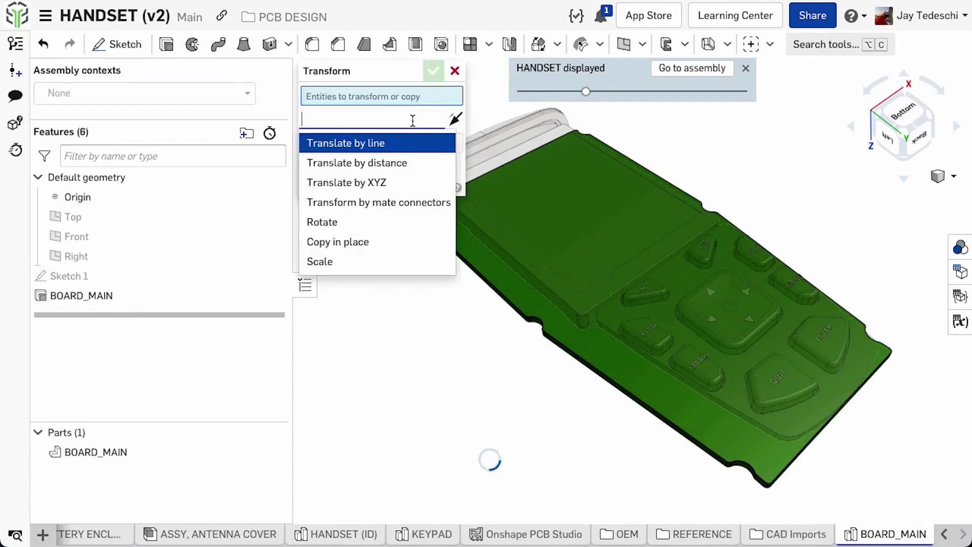
{"action": "left_click", "coordinate": [380, 243]}
{"action": "left_click", "coordinate": [555, 197]}
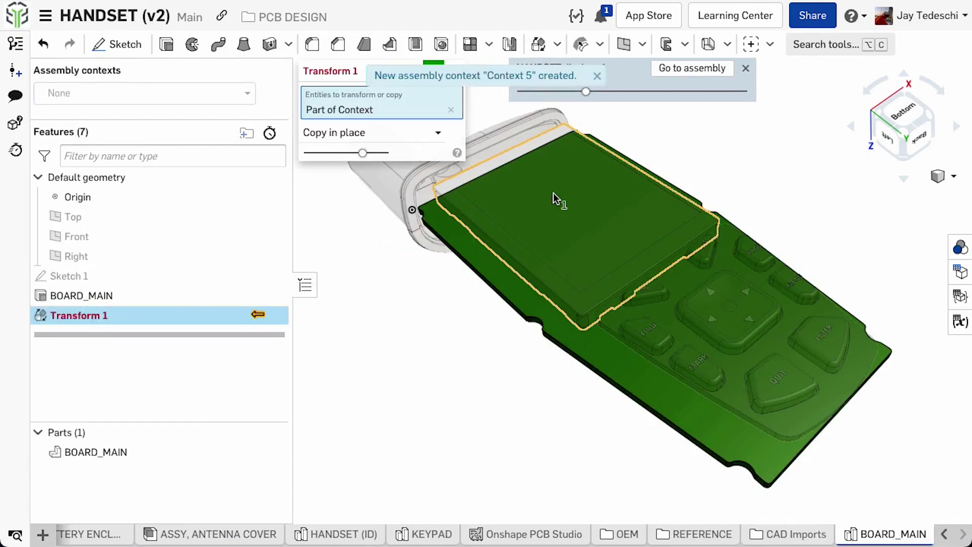
{"action": "left_click", "coordinate": [433, 70]}
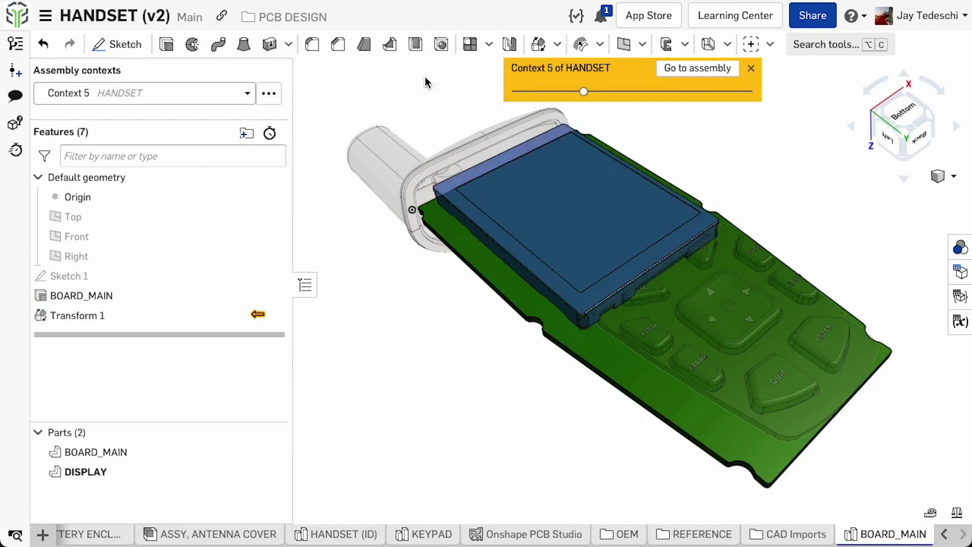
Rename the copied DISPLAY part to PLACE_KEEPOUT
{"action": "right_click", "coordinate": [130, 474]}
{"action": "left_click", "coordinate": [195, 169]}
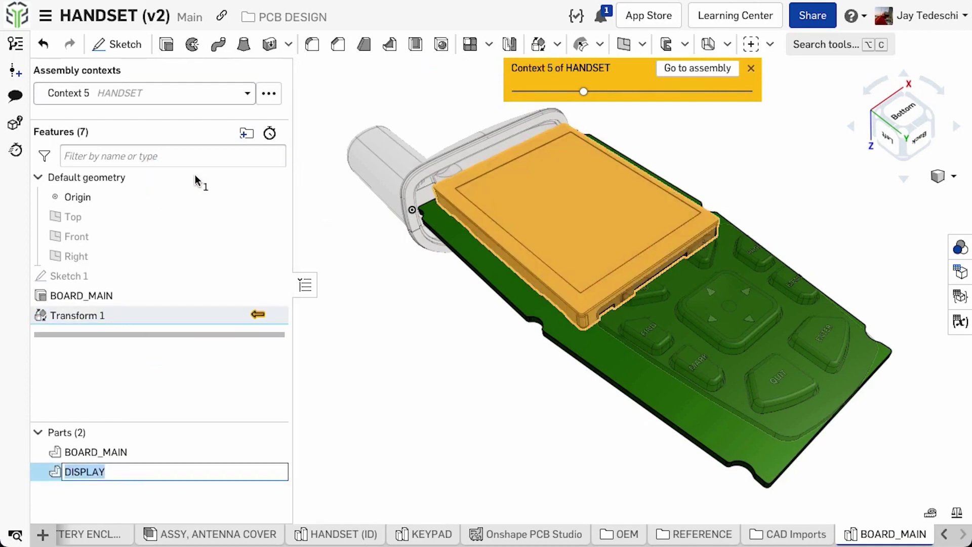
{"action": "type", "text": "PLACE_KEEPOUT"}
{"action": "key", "text": "Return"}
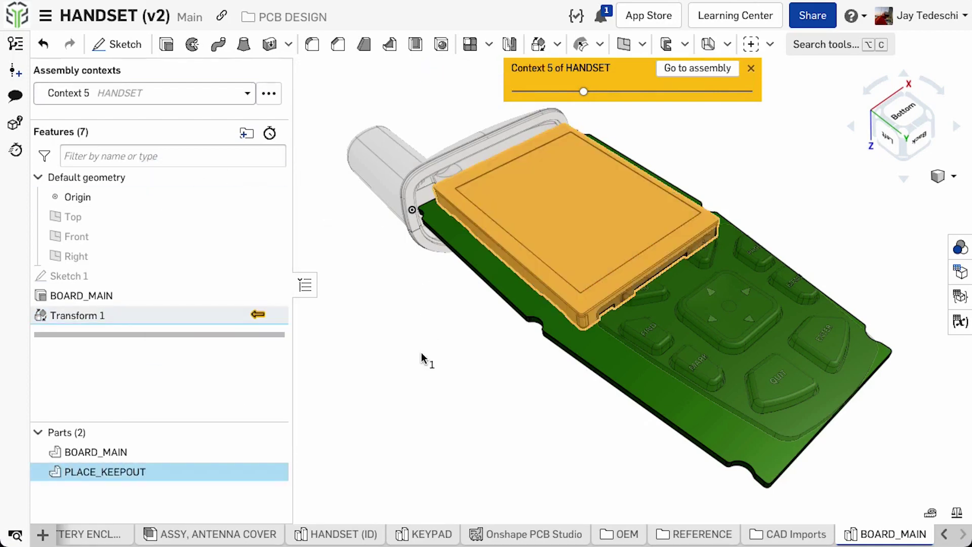
Return to HANDSET, open PCB Studio, and sync it with the BOARD_MAIN Part Studio
{"action": "left_click", "coordinate": [696, 69]}
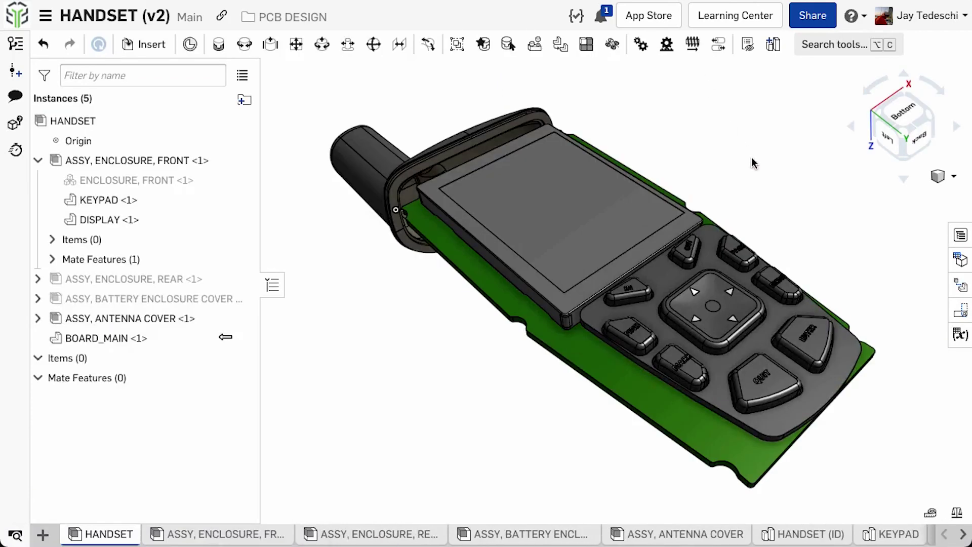
{"action": "scroll", "coordinate": [859, 538], "scroll_direction": "right", "scroll_amount": 3}
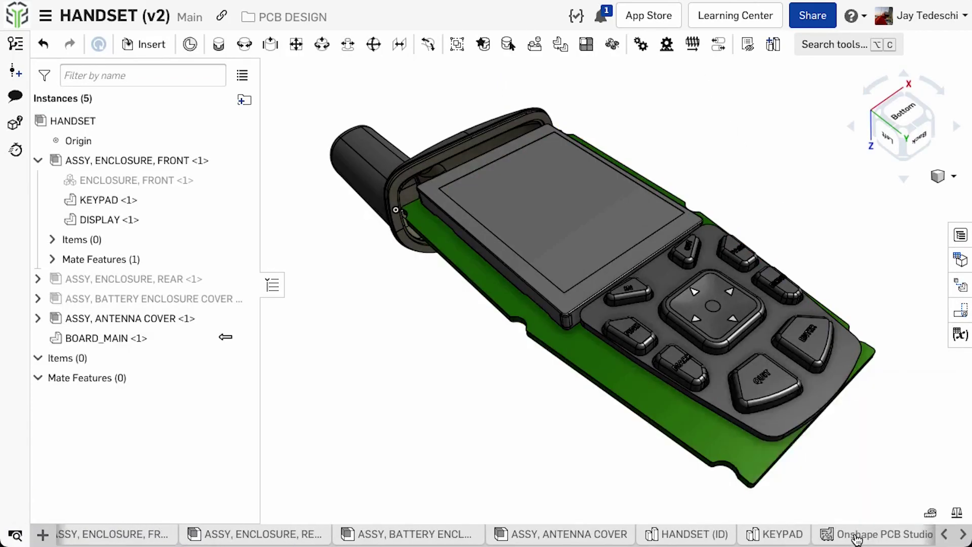
{"action": "left_click", "coordinate": [858, 536]}
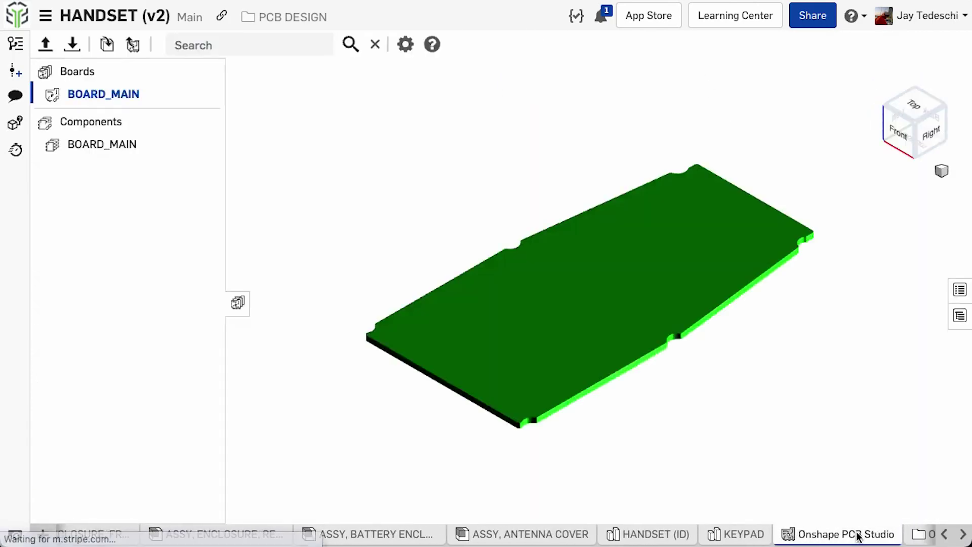
{"action": "left_click", "coordinate": [107, 45]}
{"action": "left_click", "coordinate": [395, 136]}
{"action": "left_click", "coordinate": [424, 490]}
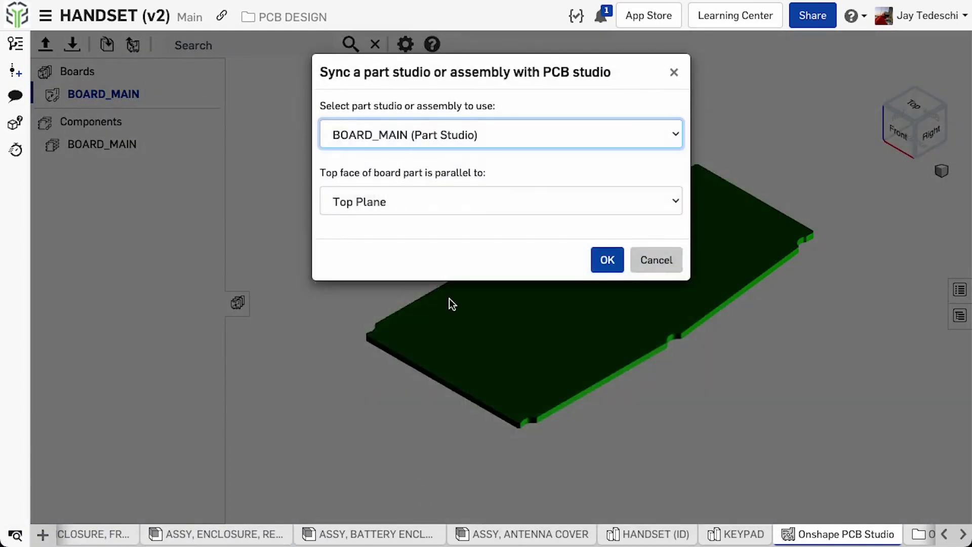
{"action": "left_click", "coordinate": [605, 264]}
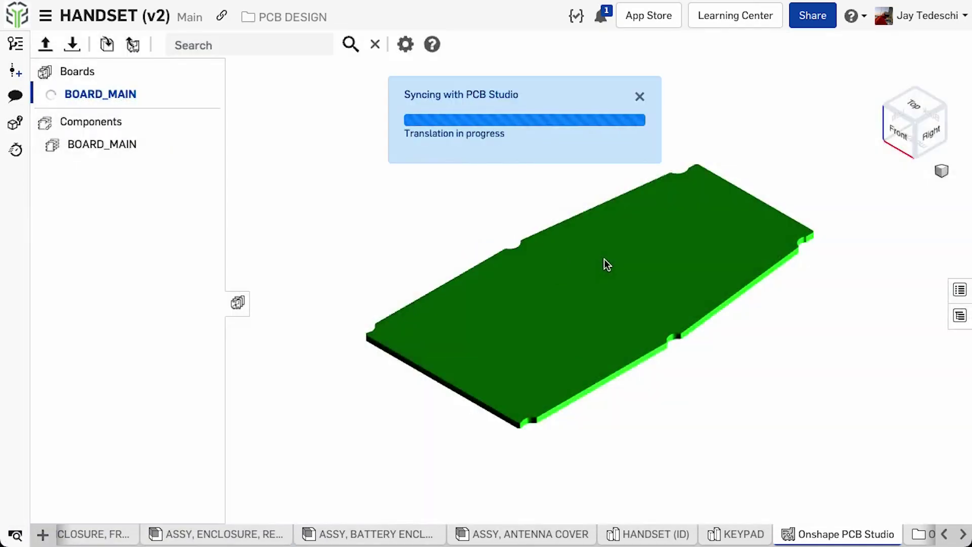
{"action": "left_click", "coordinate": [639, 96]}
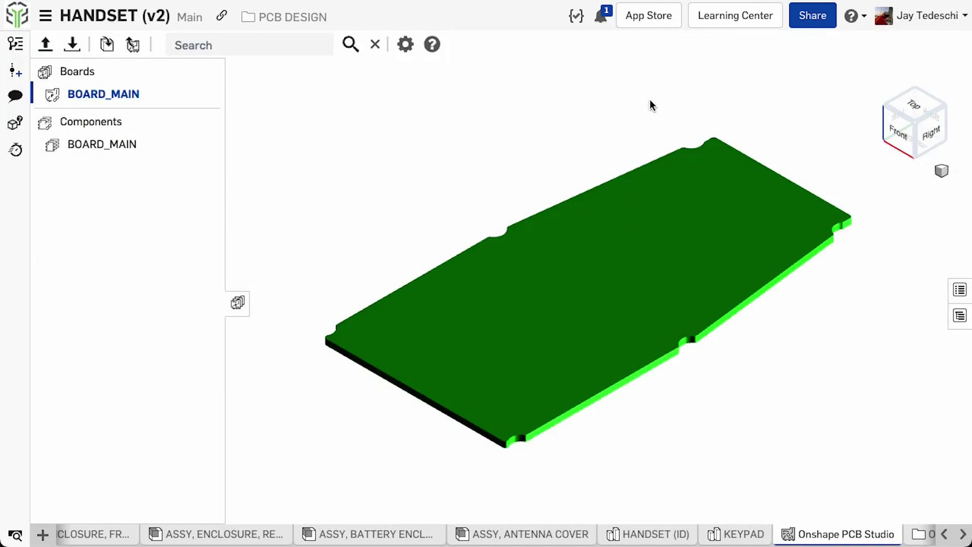
Find PLACE_KEEPOUT in the board's BOM and export the board as IDF 3.0 ECAD files
{"action": "left_click", "coordinate": [959, 315]}
{"action": "left_click", "coordinate": [664, 120]}
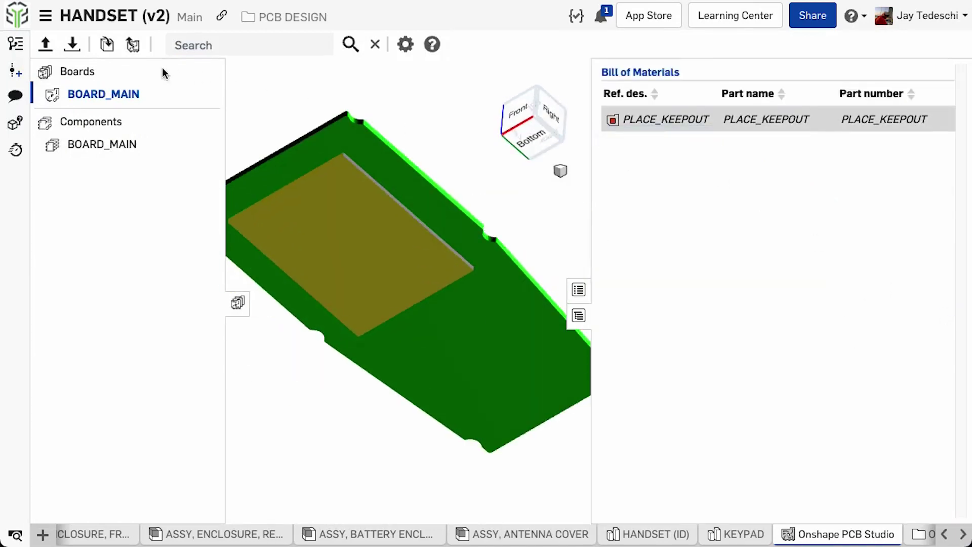
{"action": "left_click", "coordinate": [73, 46]}
{"action": "left_click", "coordinate": [599, 196]}
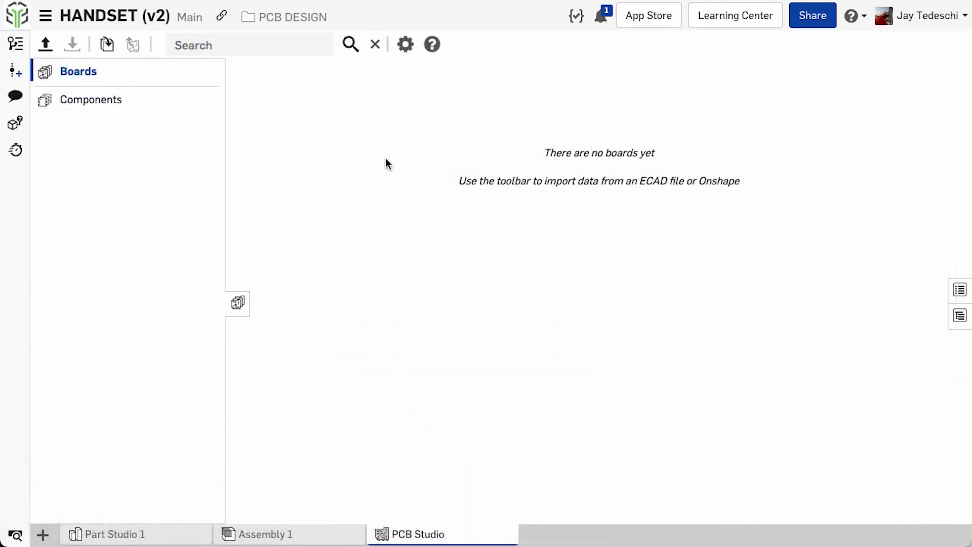
Set the PCB Studio components folder to ECAD > PCB Studio Components > HANDSET (v2)
{"action": "left_click", "coordinate": [405, 45]}
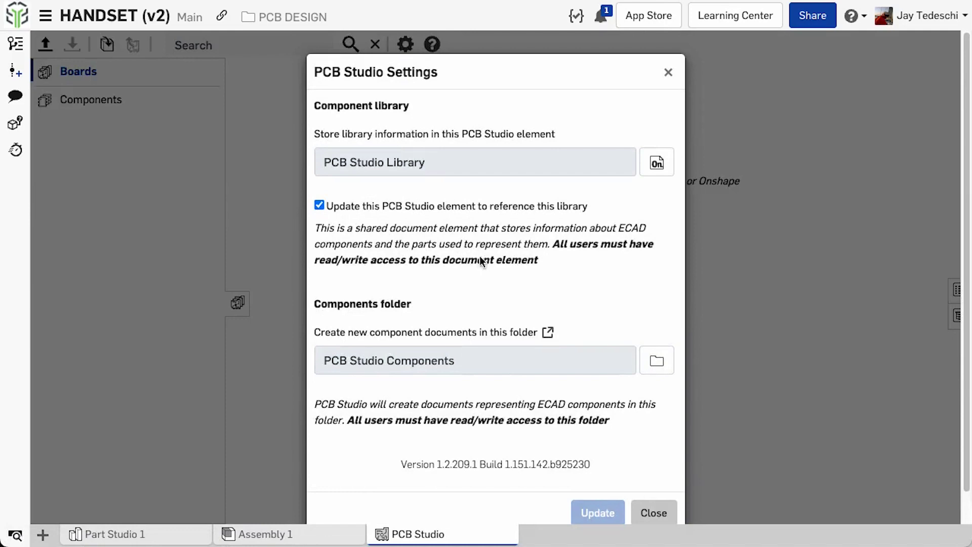
{"action": "left_click", "coordinate": [657, 363]}
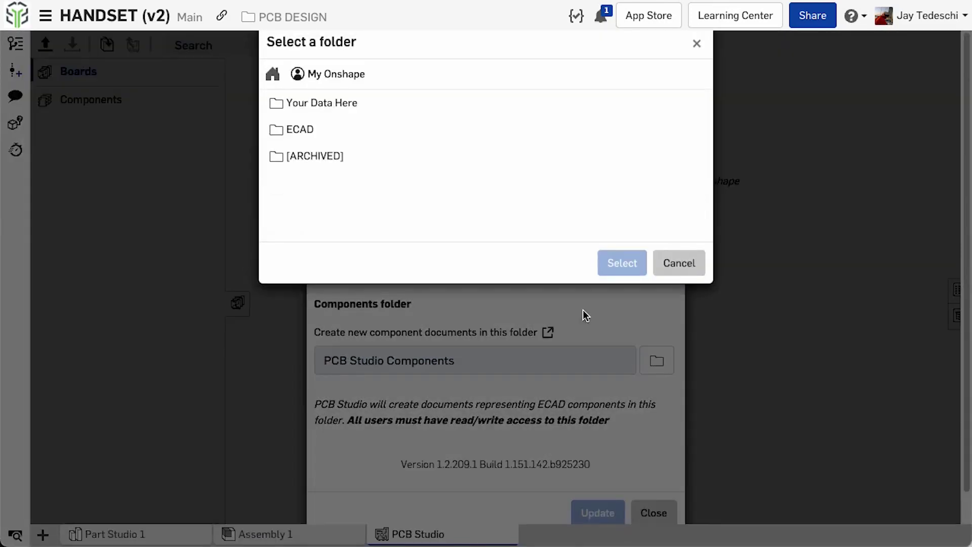
{"action": "double_click", "coordinate": [307, 132]}
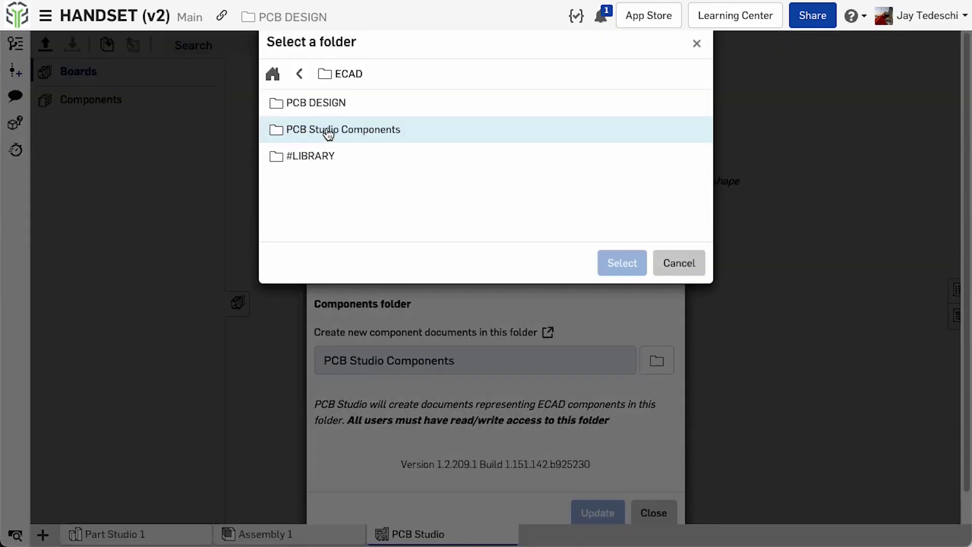
{"action": "double_click", "coordinate": [328, 133]}
{"action": "left_click", "coordinate": [330, 104]}
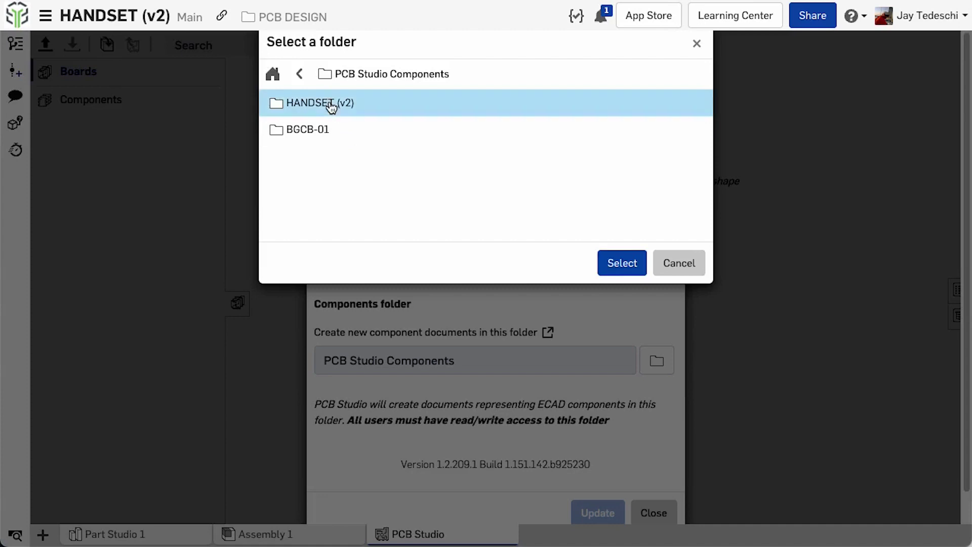
{"action": "left_click", "coordinate": [622, 261]}
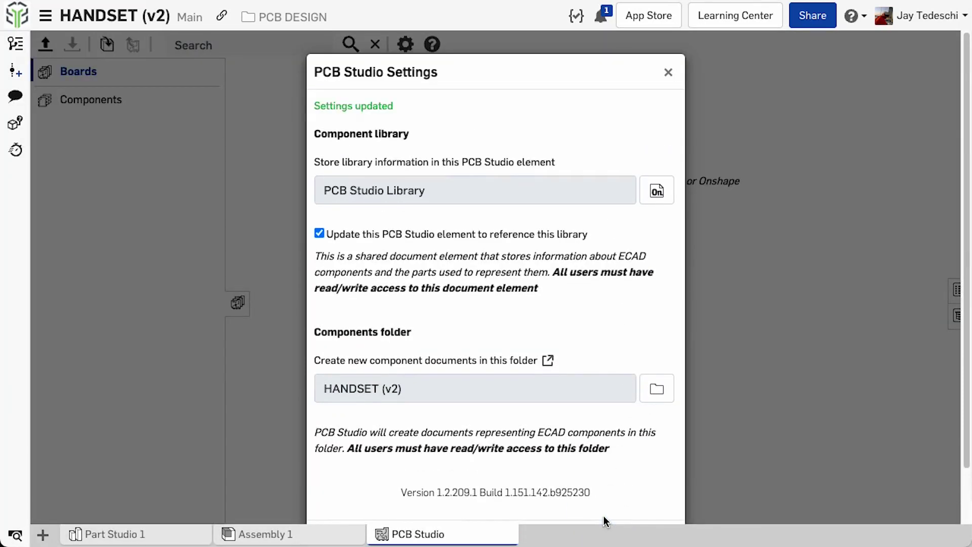
{"action": "left_click", "coordinate": [669, 73]}
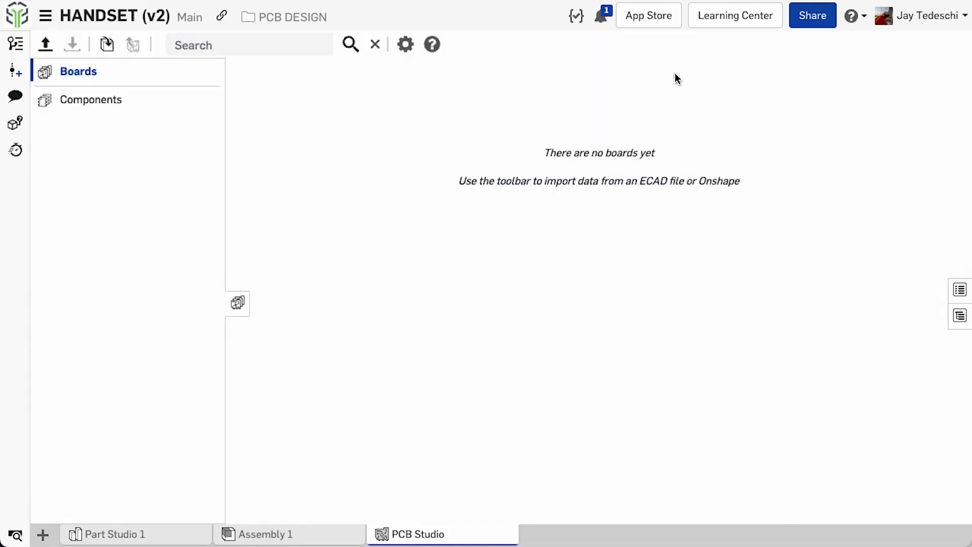
Switch the OMRON-B3U-1000P-2-B_V component's representation to Custom part
{"action": "left_click", "coordinate": [112, 100]}
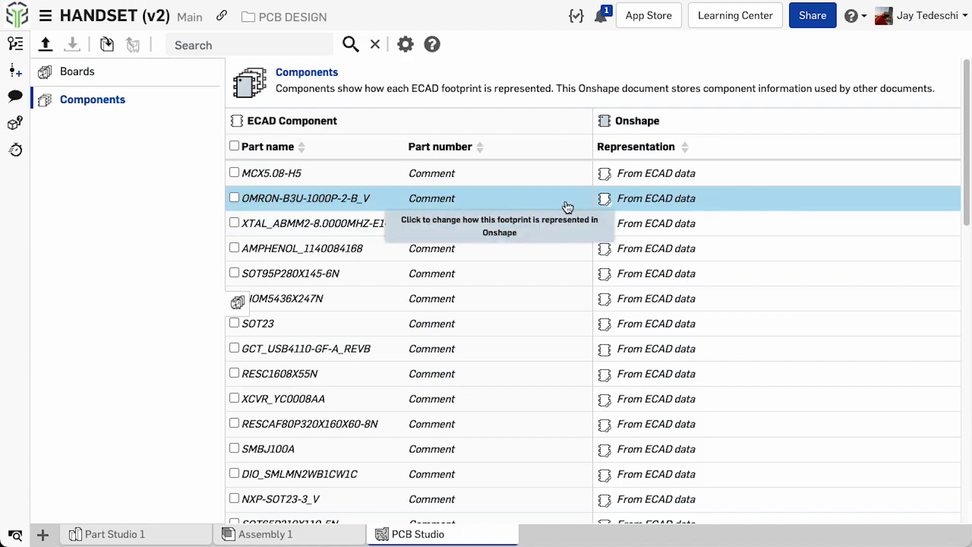
{"action": "left_click", "coordinate": [650, 202]}
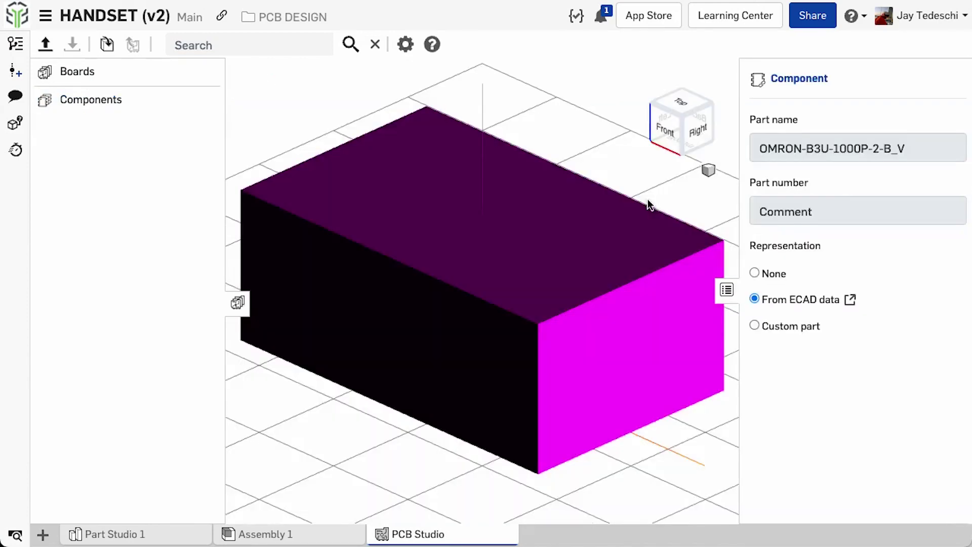
{"action": "left_click", "coordinate": [755, 326]}
{"action": "left_click", "coordinate": [854, 399]}
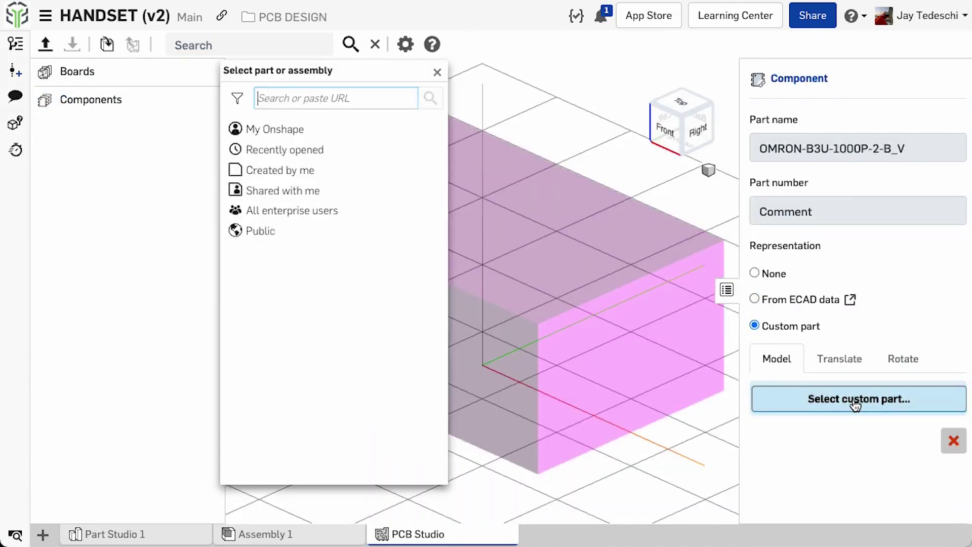
Pick the OMRON-B3U-1000P-2-B_V switch part from the HANDSET (v2) library and confirm it
{"action": "left_click", "coordinate": [322, 138]}
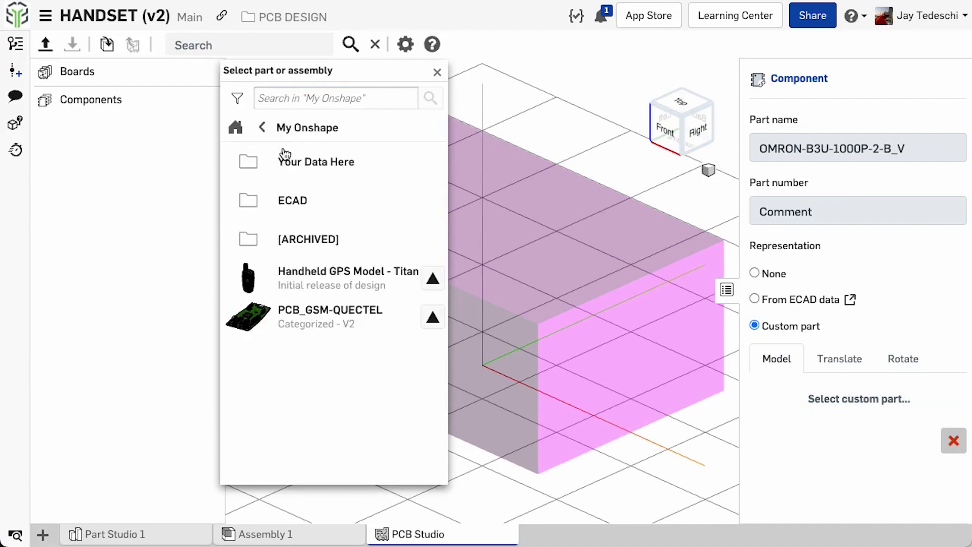
{"action": "left_click", "coordinate": [297, 201]}
{"action": "left_click", "coordinate": [316, 165]}
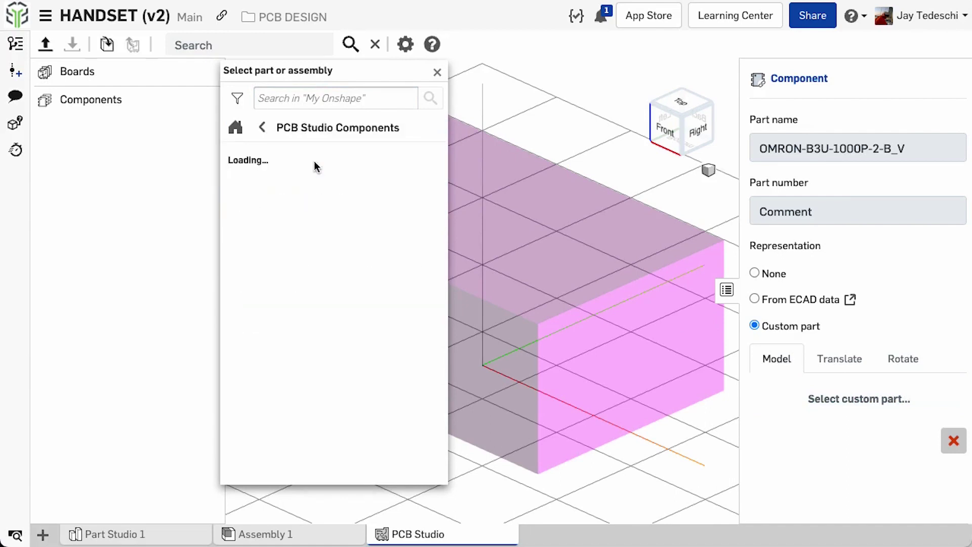
{"action": "left_click", "coordinate": [310, 200]}
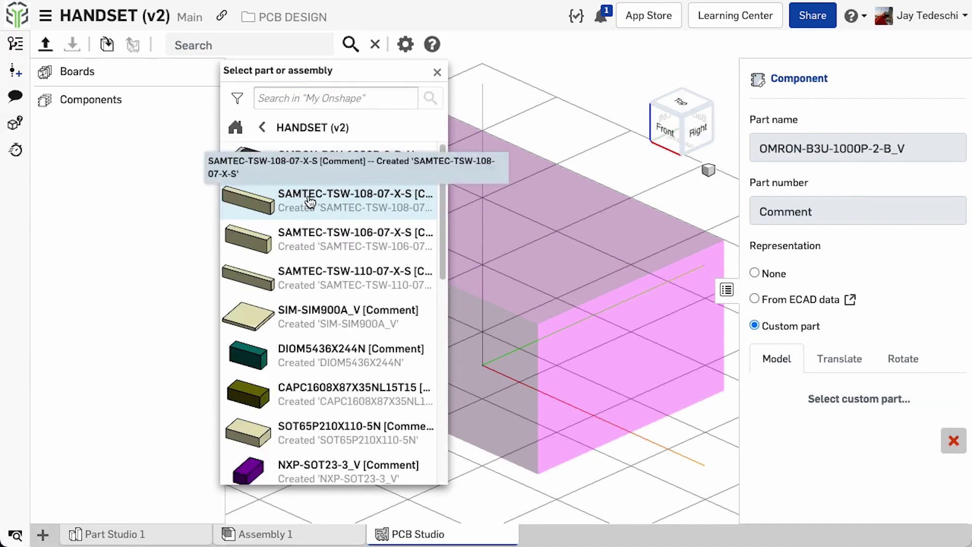
{"action": "left_click", "coordinate": [350, 158]}
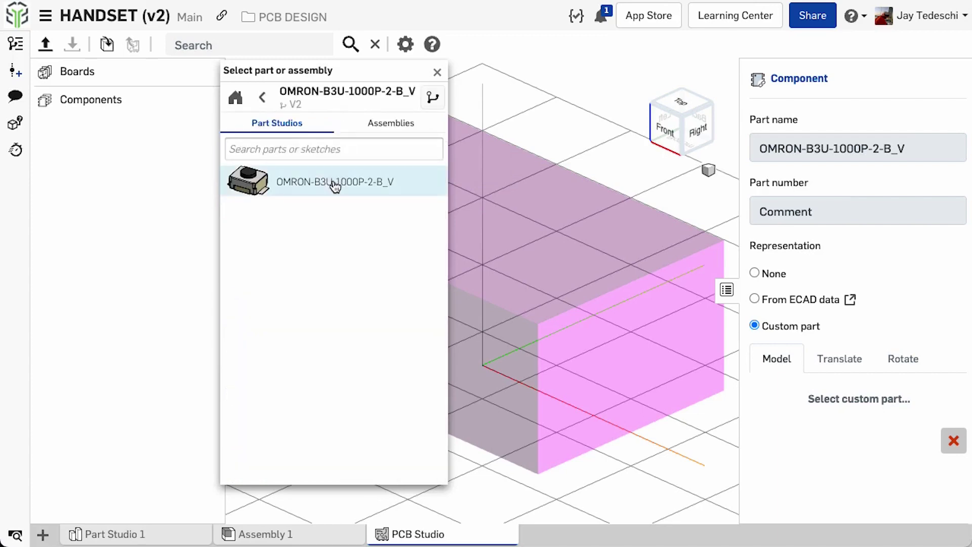
{"action": "left_click", "coordinate": [334, 186]}
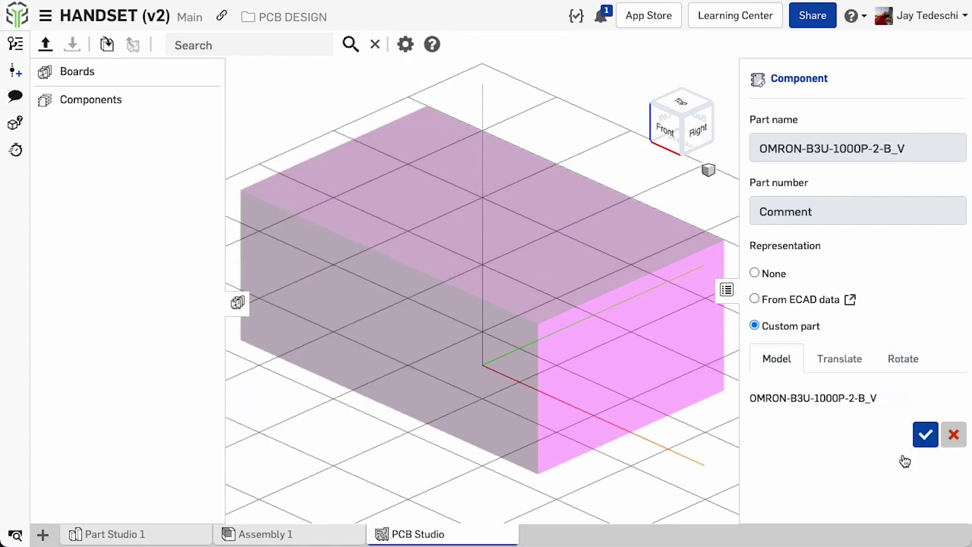
{"action": "left_click", "coordinate": [926, 435]}
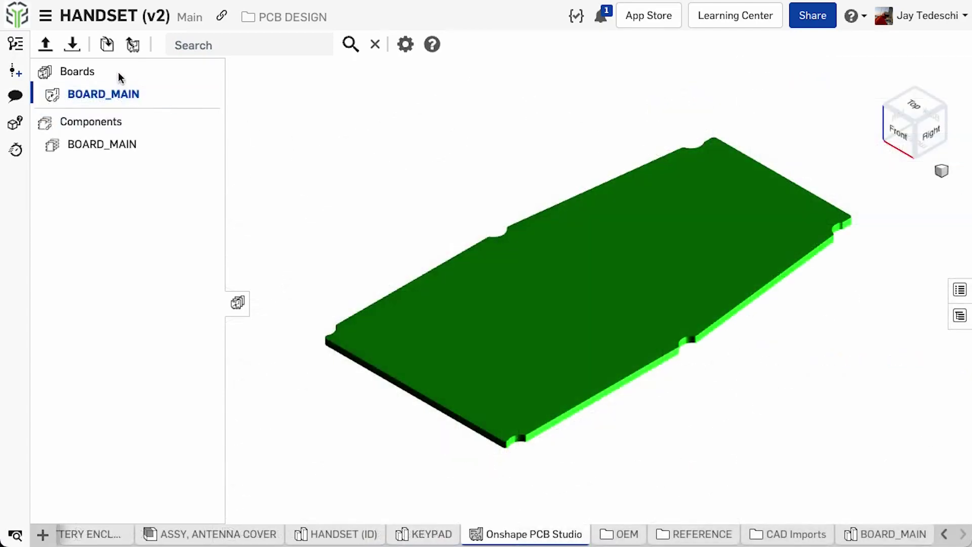
Choose HANDSET_PCB (v3).emn and HANDSET_PCB (v3).emp as the ECAD files to import
{"action": "left_click", "coordinate": [45, 44]}
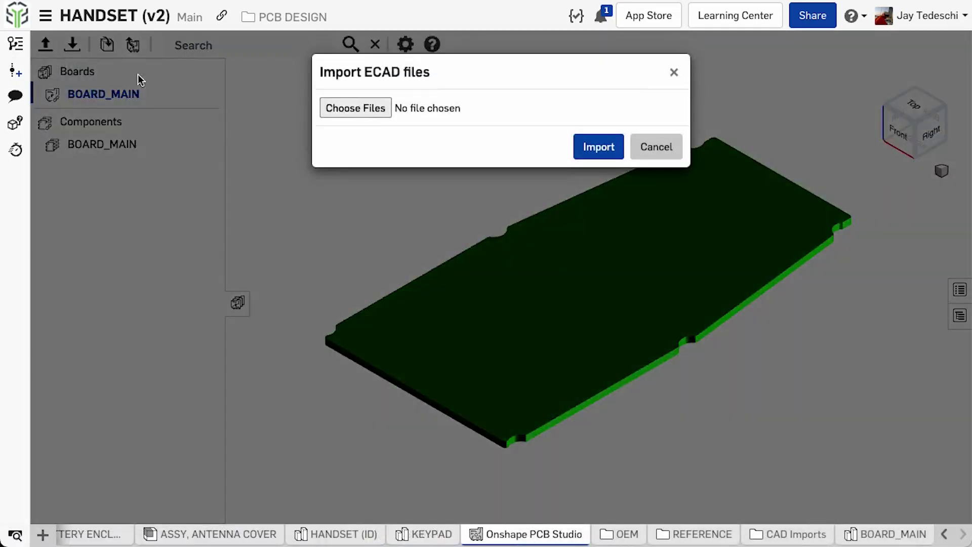
{"action": "left_click", "coordinate": [358, 108]}
{"action": "left_click", "coordinate": [333, 109]}
{"action": "left_click", "coordinate": [333, 123], "text": "shift"}
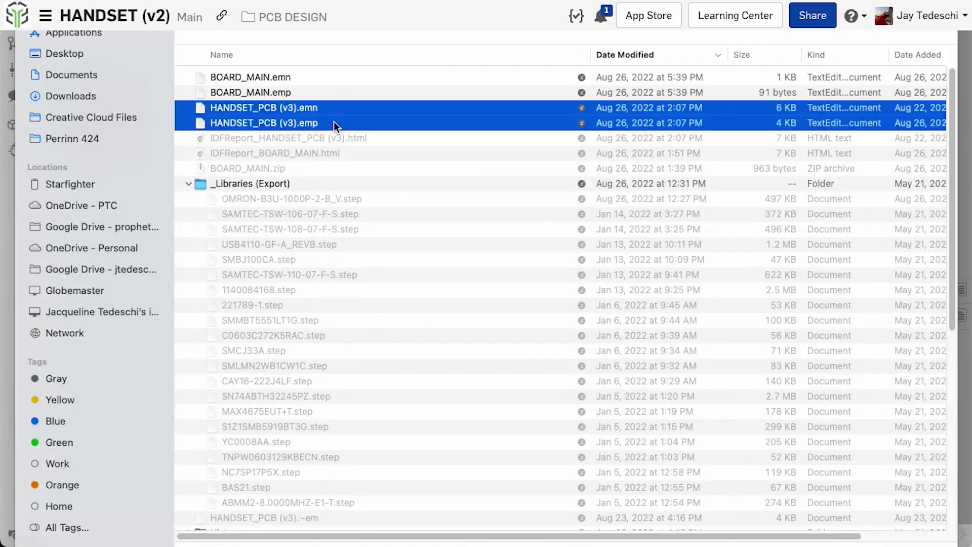
{"action": "key", "text": "Return"}
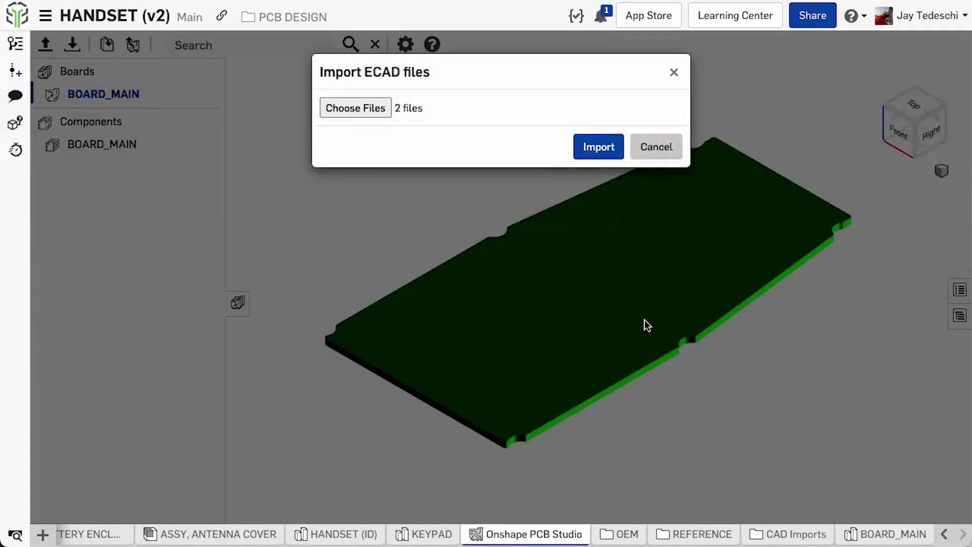
Import HANDSET_PCB (v3), inspect its underside, BOM and OMRON switches, then return to isometric
{"action": "left_click", "coordinate": [598, 148]}
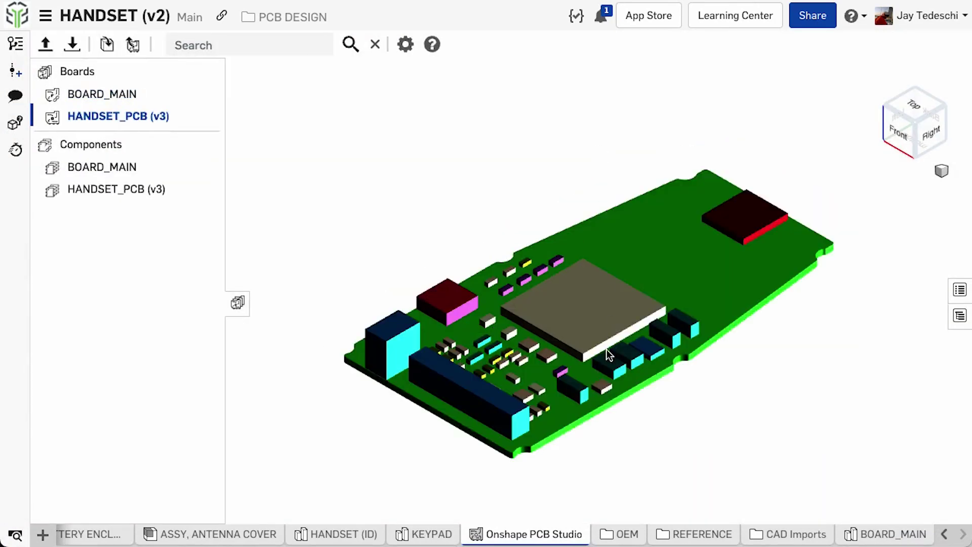
{"action": "right_click_drag", "start_coordinate": [608, 355], "coordinate": [609, 292]}
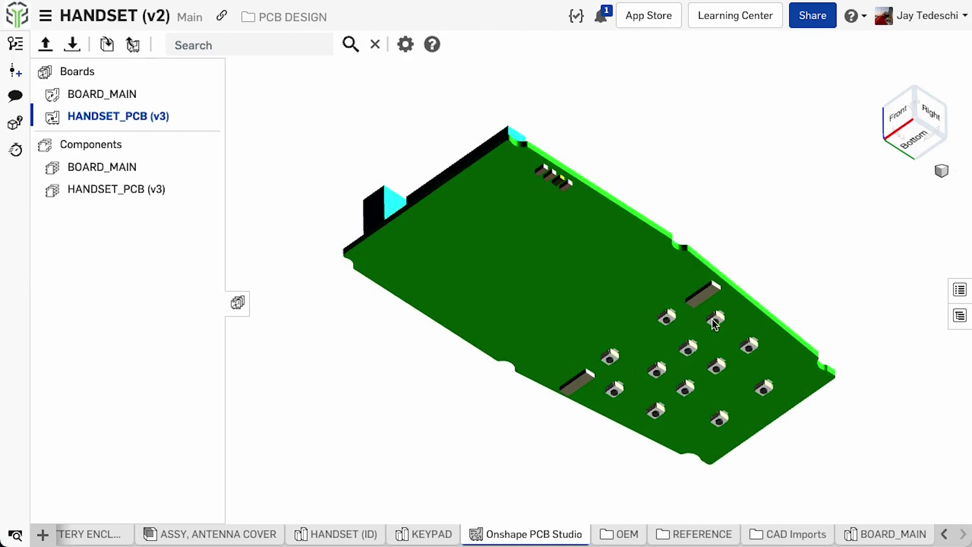
{"action": "left_click", "coordinate": [959, 318]}
{"action": "left_click", "coordinate": [727, 315]}
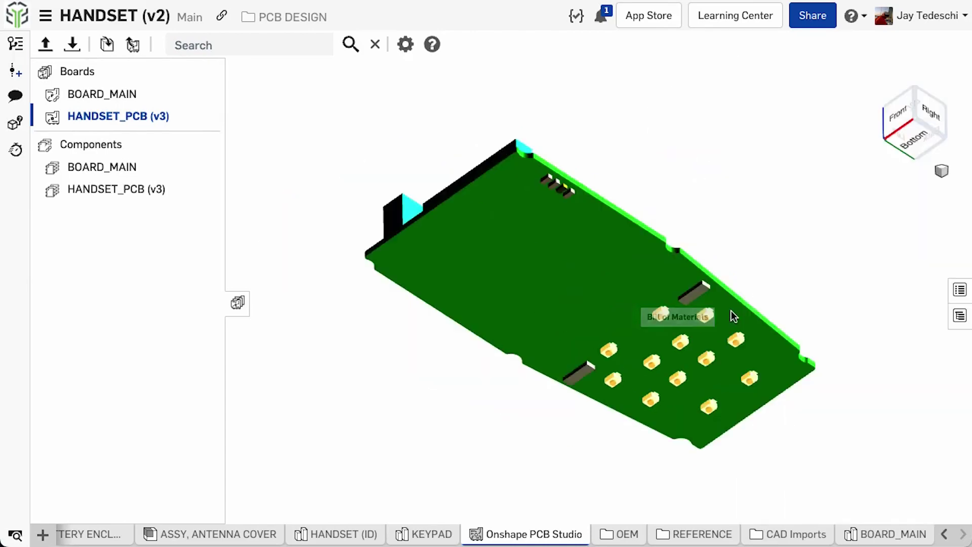
{"action": "double_click", "coordinate": [957, 289]}
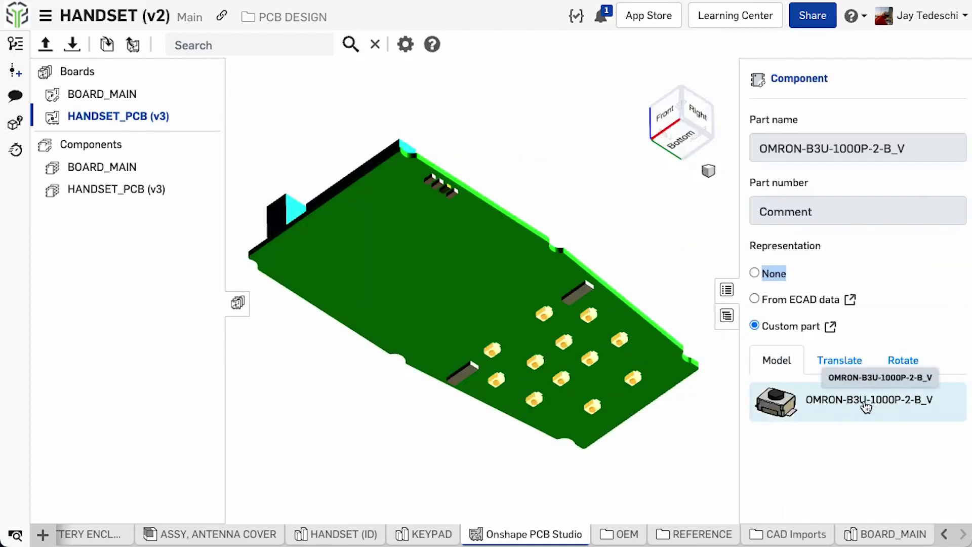
{"action": "key", "text": "shift+7"}
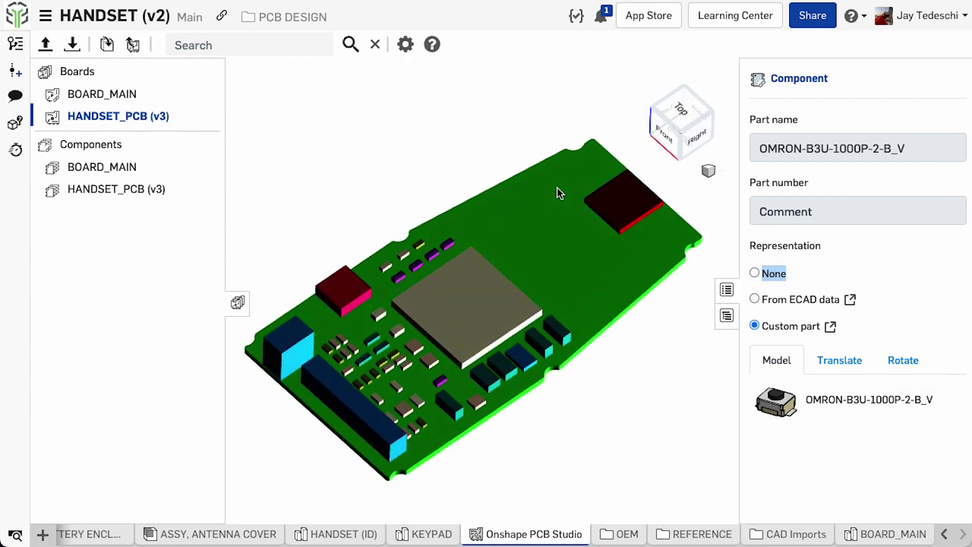
Set the GCT USB connector component's representation to Custom part
{"action": "left_click", "coordinate": [348, 283]}
{"action": "left_click", "coordinate": [754, 324]}
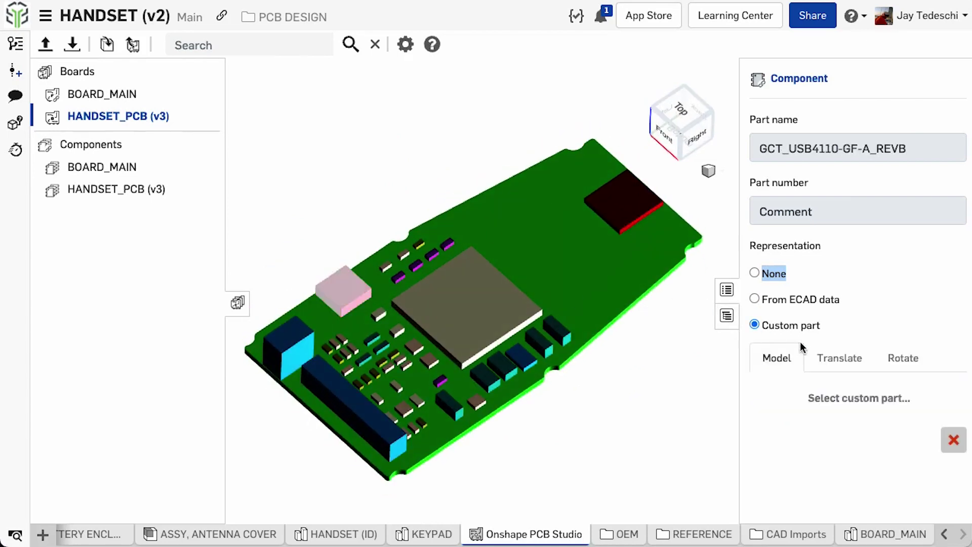
{"action": "left_click", "coordinate": [855, 399]}
Pick the USB4110-GF-A_REVB part from the HANDSET (v2) component library
{"action": "left_click", "coordinate": [282, 132]}
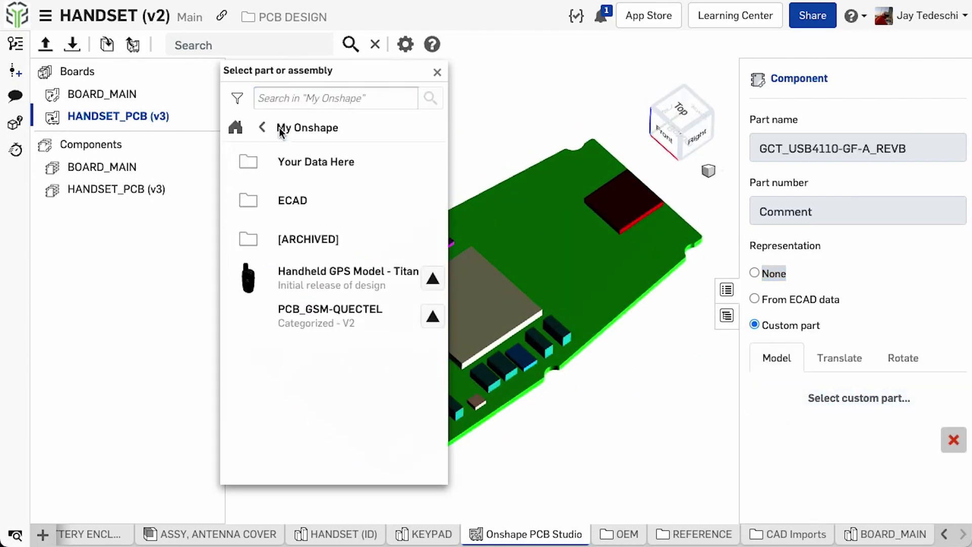
{"action": "left_click", "coordinate": [298, 204]}
{"action": "left_click", "coordinate": [312, 169]}
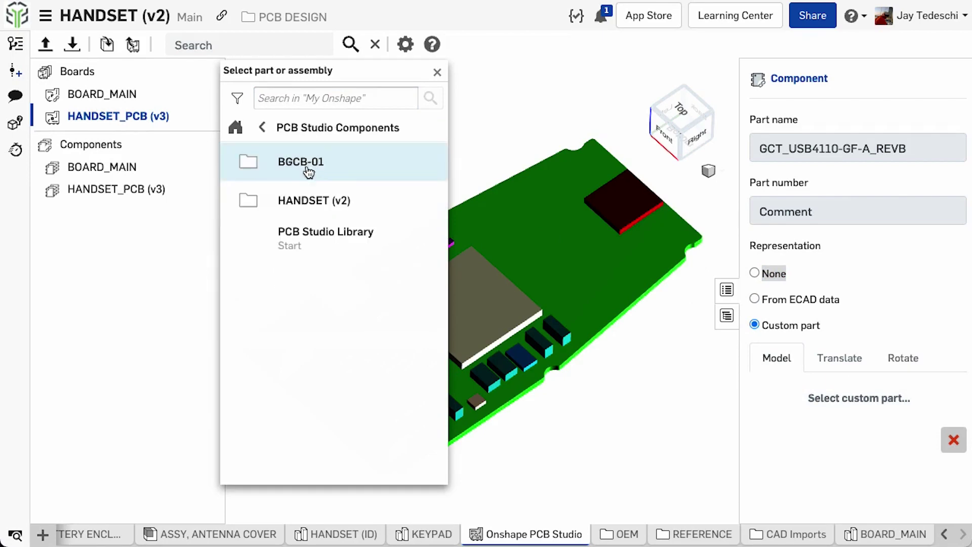
{"action": "left_click", "coordinate": [306, 199]}
{"action": "left_click_drag", "start_coordinate": [441, 190], "coordinate": [460, 375]}
{"action": "scroll", "coordinate": [321, 435], "scroll_direction": "down", "scroll_amount": 2}
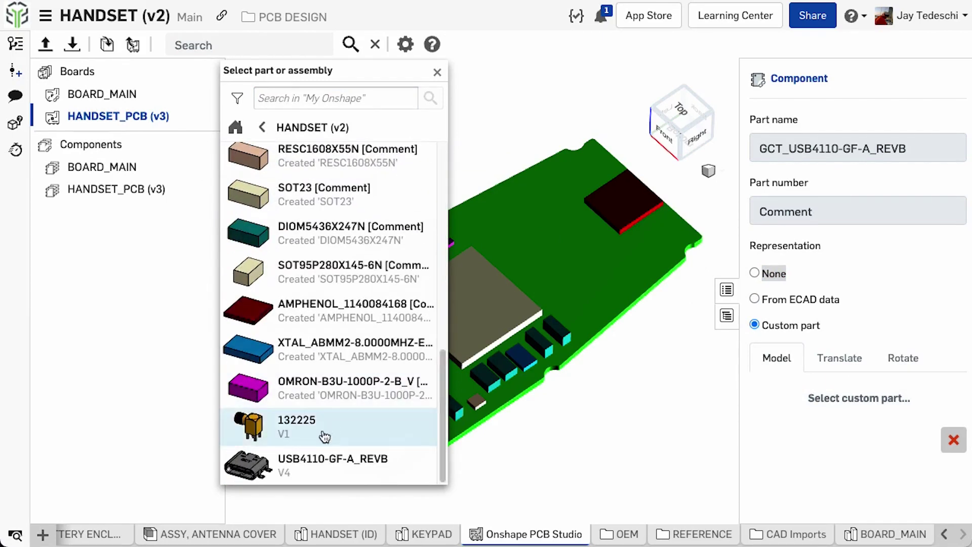
{"action": "left_click", "coordinate": [302, 462]}
{"action": "left_click", "coordinate": [309, 184]}
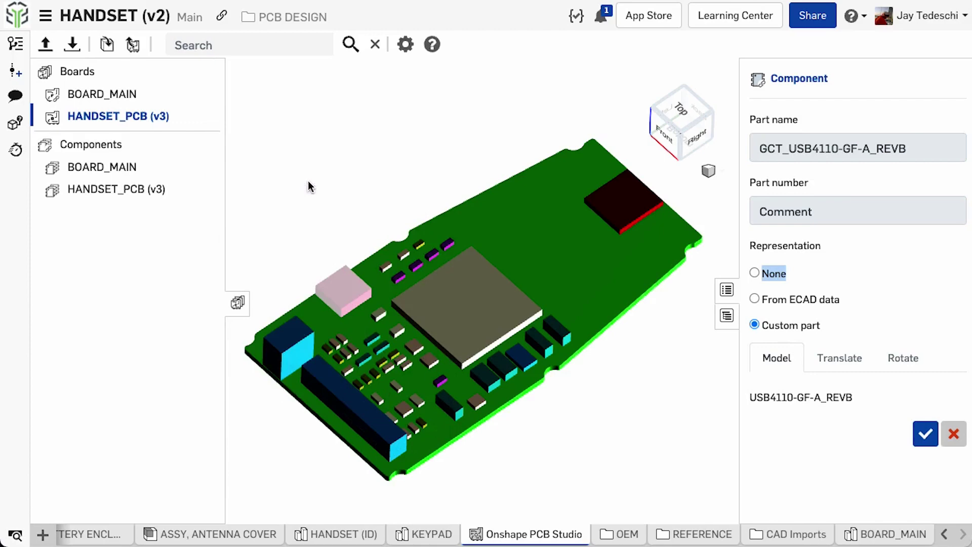
Confirm the USB part, build the HANDSET_PCB (v3) assembly, and box-select all instances into a group
{"action": "left_click", "coordinate": [920, 435]}
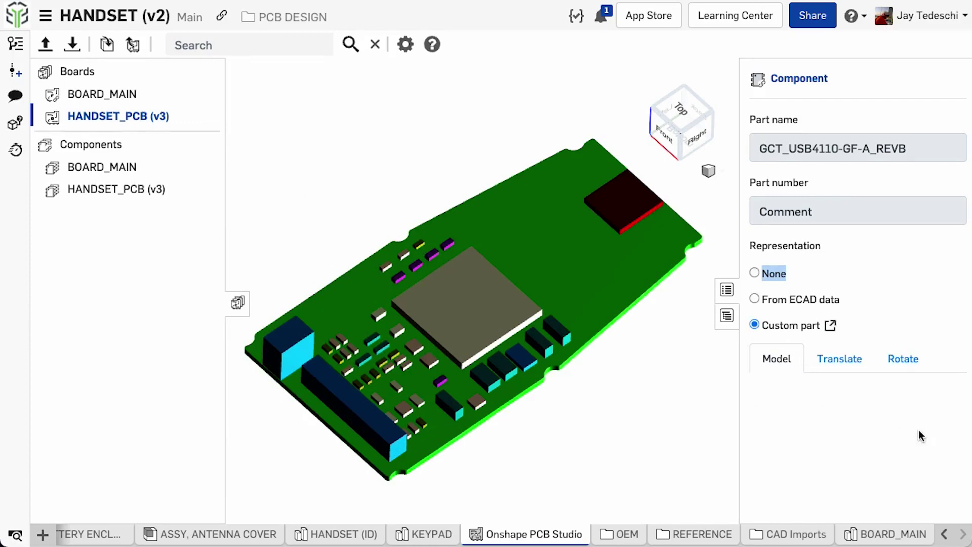
{"action": "left_click", "coordinate": [133, 48]}
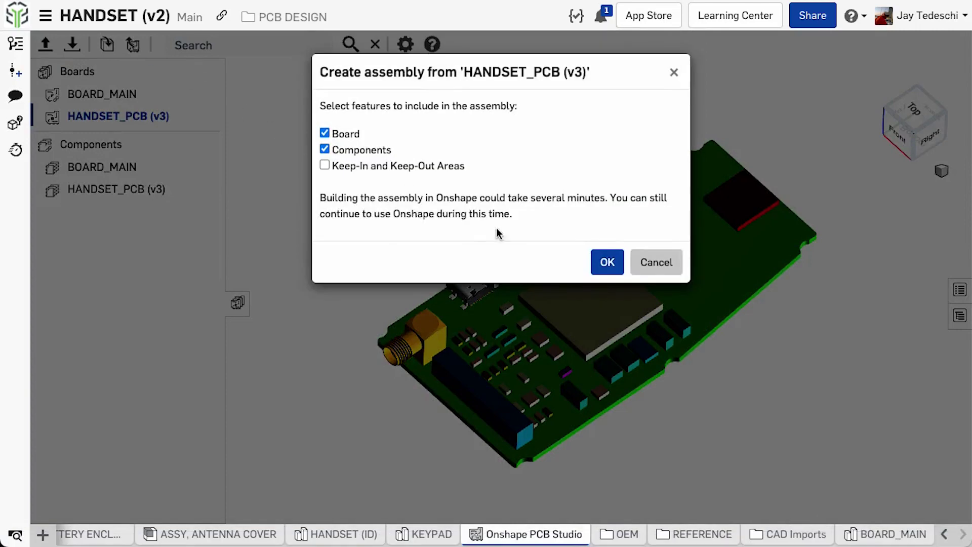
{"action": "left_click", "coordinate": [607, 262]}
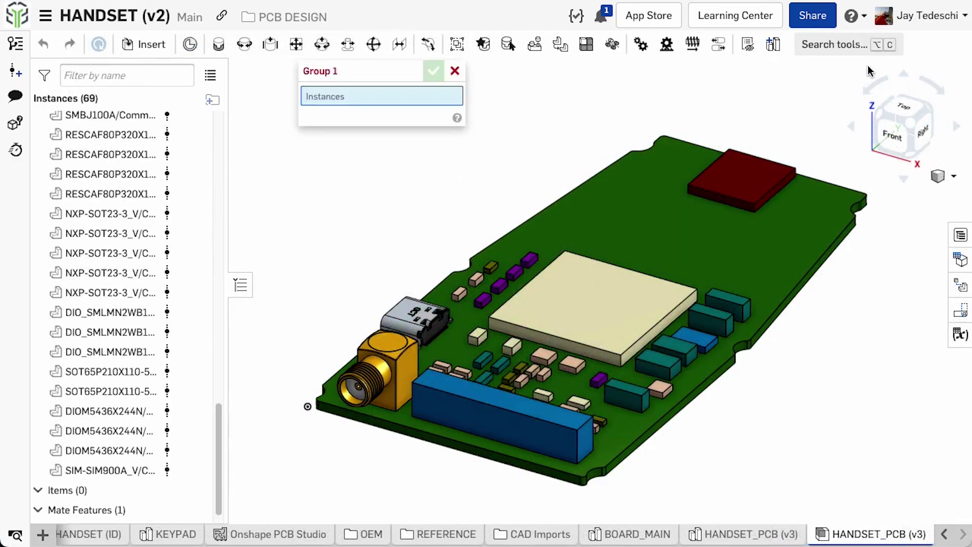
{"action": "left_click_drag", "start_coordinate": [879, 70], "coordinate": [281, 493]}
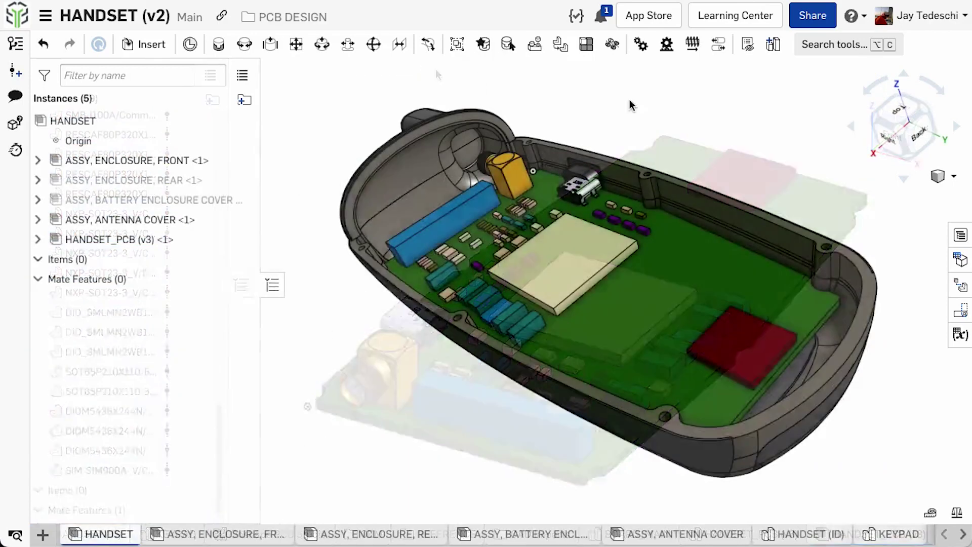
Hide the antenna cover and insert the ANTENNA, SCREW MOUNT assembly near the board's connector
{"action": "left_click", "coordinate": [241, 219]}
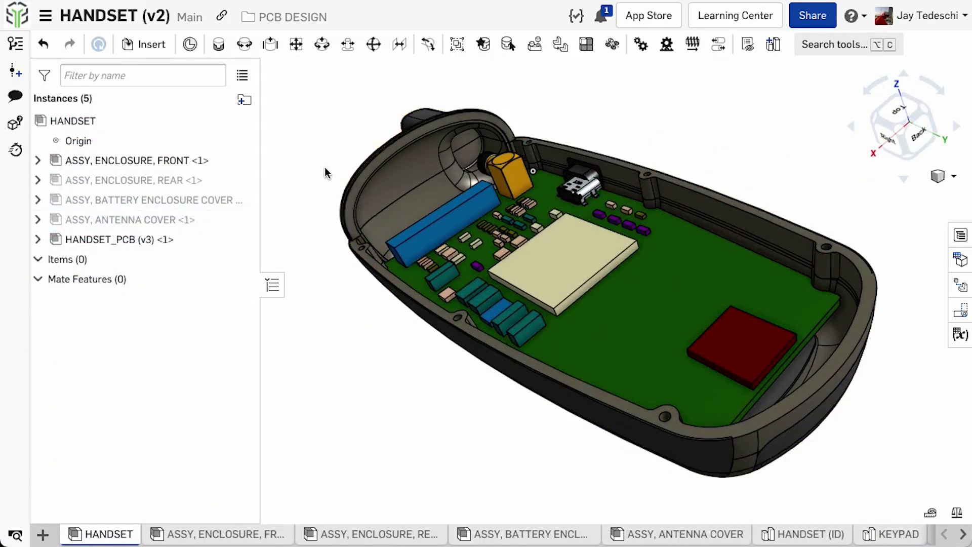
{"action": "key", "text": "shift+7"}
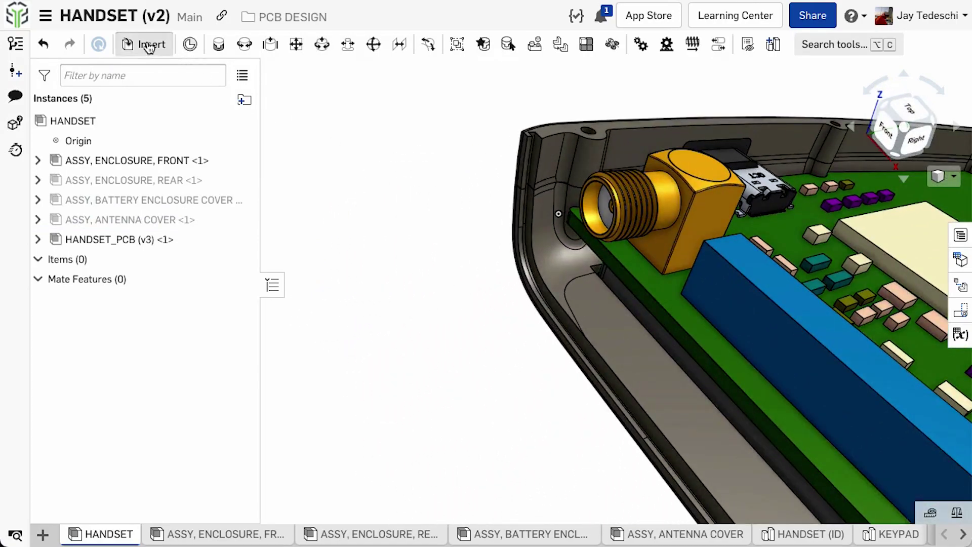
{"action": "left_click", "coordinate": [138, 44]}
{"action": "left_click", "coordinate": [360, 167]}
{"action": "left_click", "coordinate": [314, 227]}
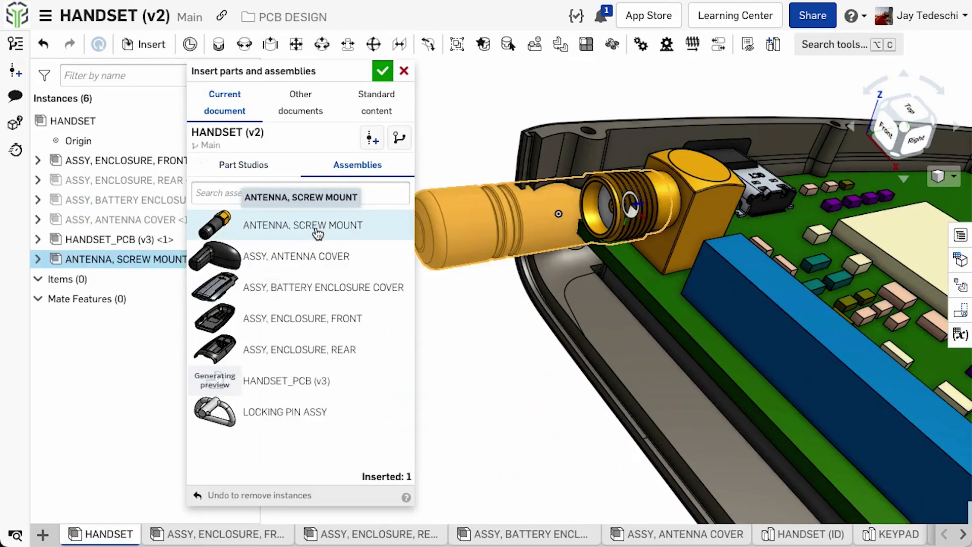
{"action": "left_click", "coordinate": [383, 73]}
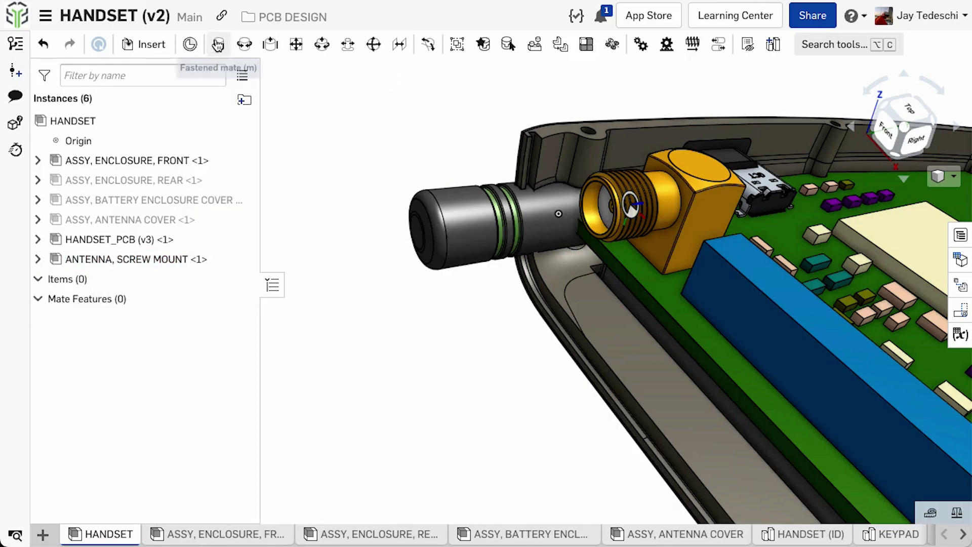
Fasten the antenna to the SMA connector with mate Fastened 1 and view the whole board
{"action": "left_click", "coordinate": [218, 45]}
{"action": "left_click", "coordinate": [630, 210]}
{"action": "scroll", "coordinate": [555, 248], "scroll_direction": "up", "scroll_amount": 5}
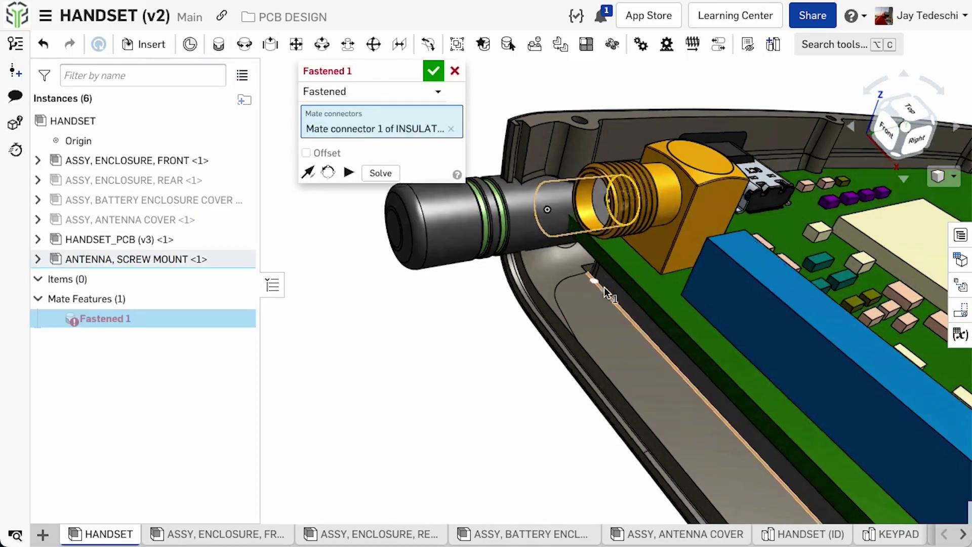
{"action": "left_click", "coordinate": [544, 203]}
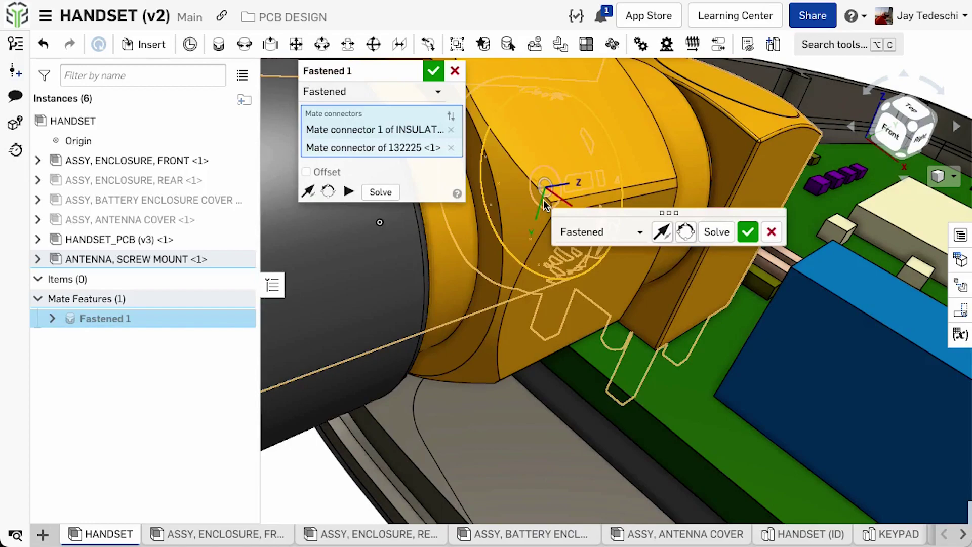
{"action": "left_click", "coordinate": [431, 69]}
{"action": "scroll", "coordinate": [476, 184], "scroll_direction": "down", "scroll_amount": 10}
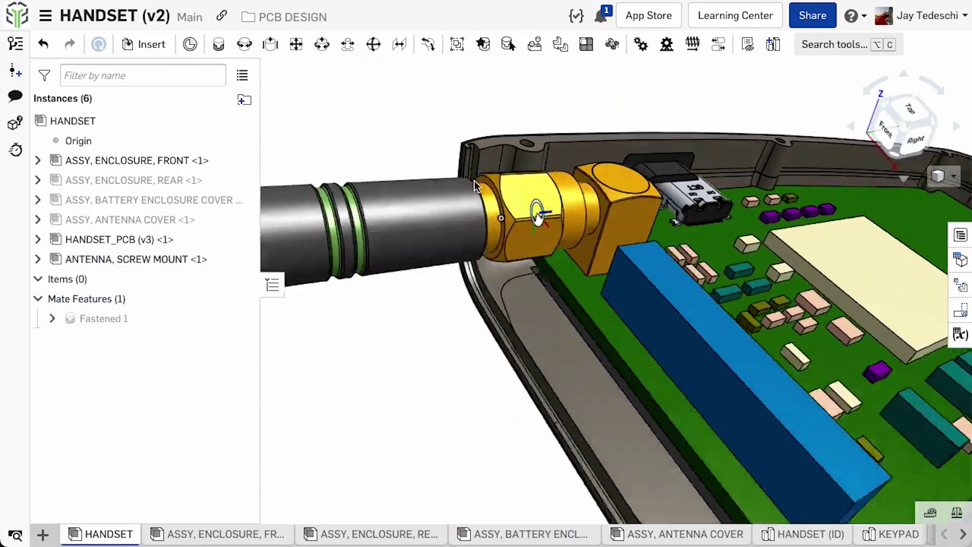
{"action": "right_click_drag", "start_coordinate": [354, 228], "coordinate": [316, 254]}
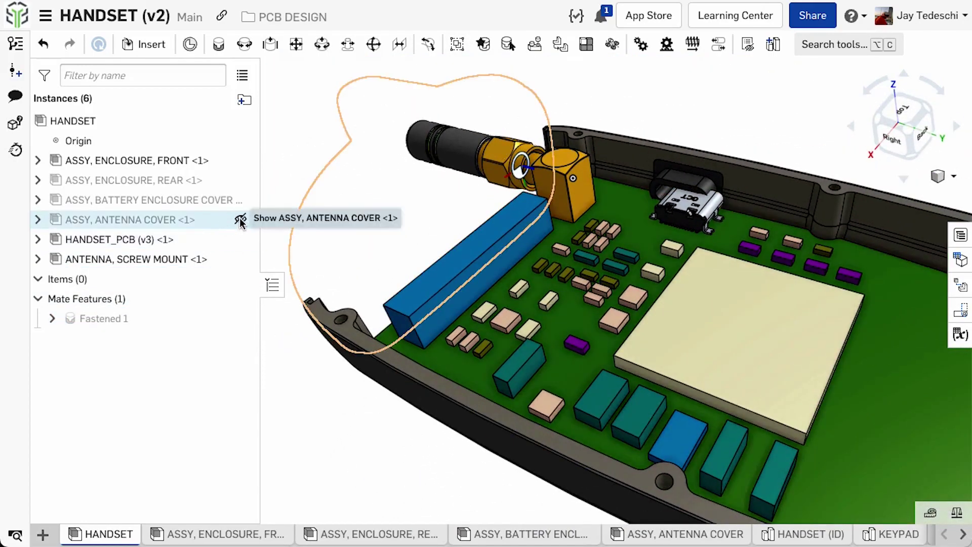
Unhide ASSY, ANTENNA COVER and run interference detection between it and the ANTENNA, SCREW MOUNT
{"action": "left_click", "coordinate": [240, 219]}
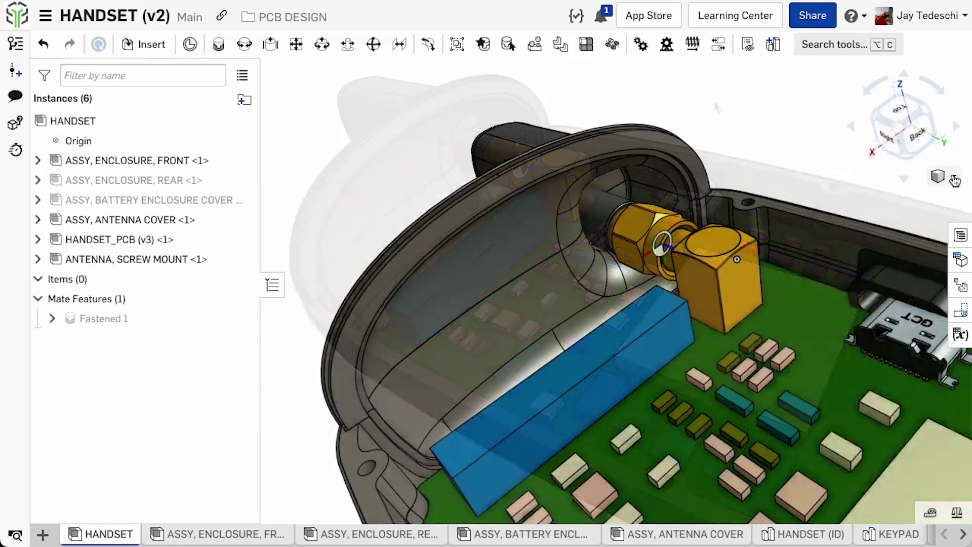
{"action": "left_click", "coordinate": [945, 175]}
{"action": "left_click", "coordinate": [881, 448]}
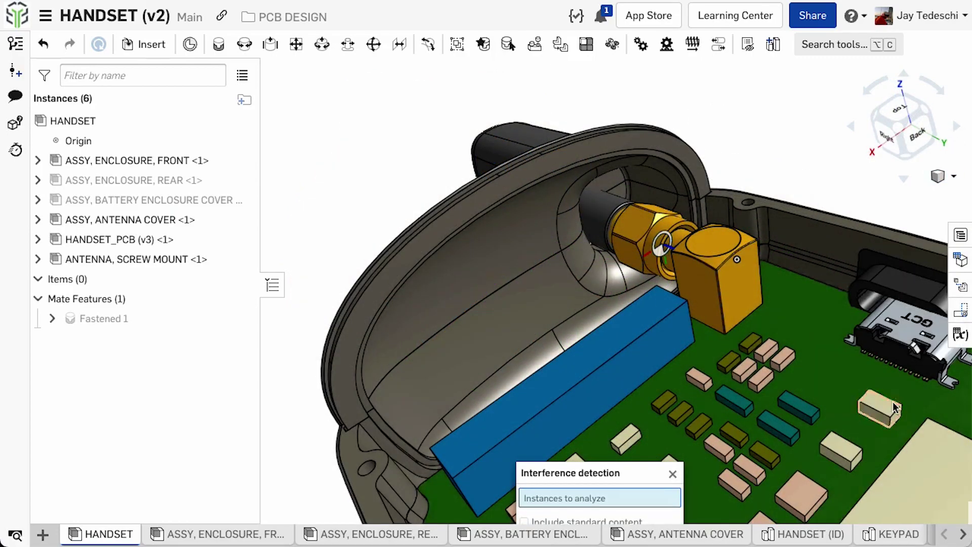
{"action": "left_click", "coordinate": [167, 260]}
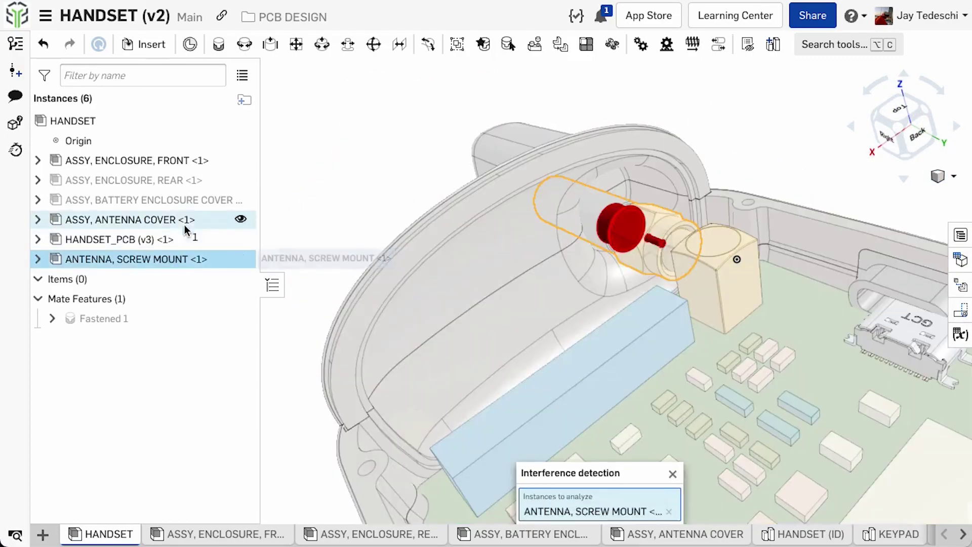
{"action": "left_click", "coordinate": [167, 219]}
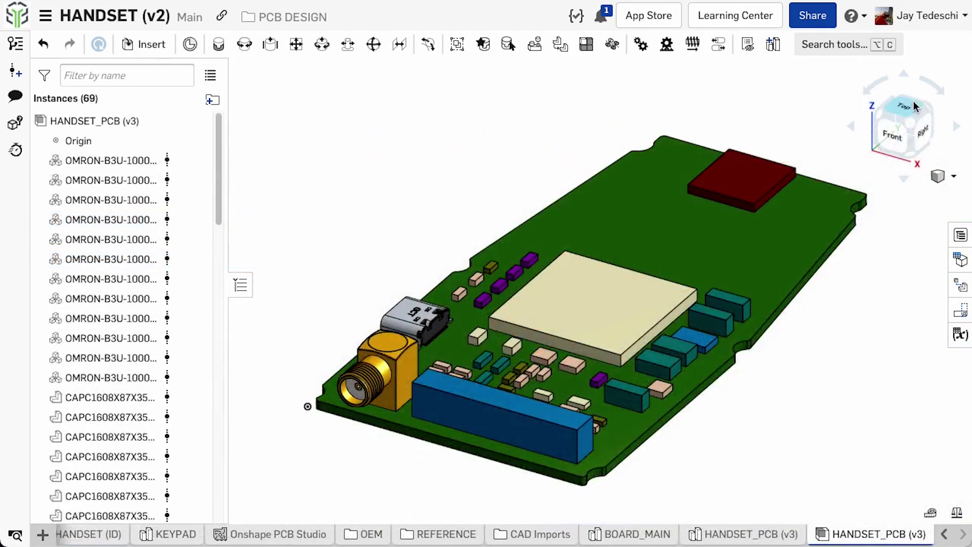
View the PCB from the top and suppress the Group 1 mate
{"action": "left_click", "coordinate": [910, 114]}
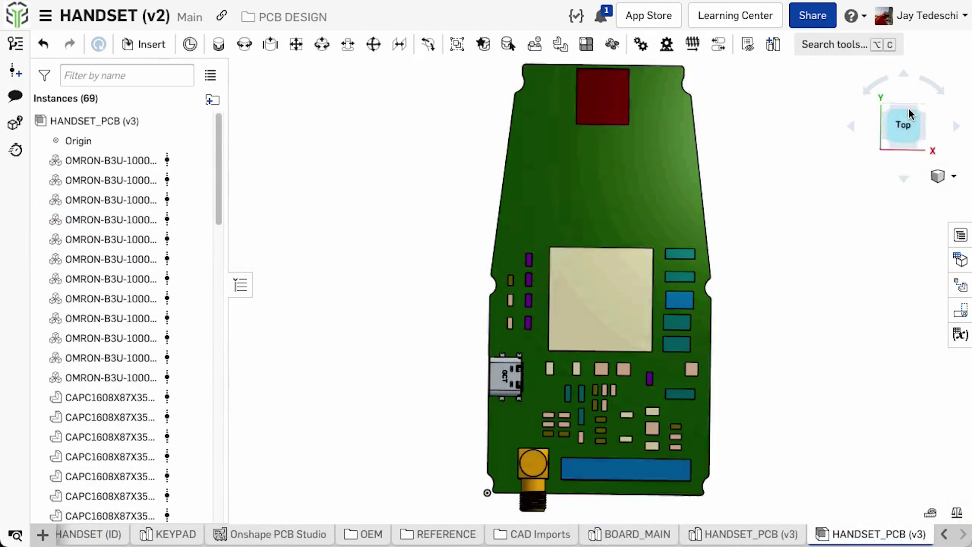
{"action": "left_click_drag", "start_coordinate": [223, 172], "coordinate": [222, 490]}
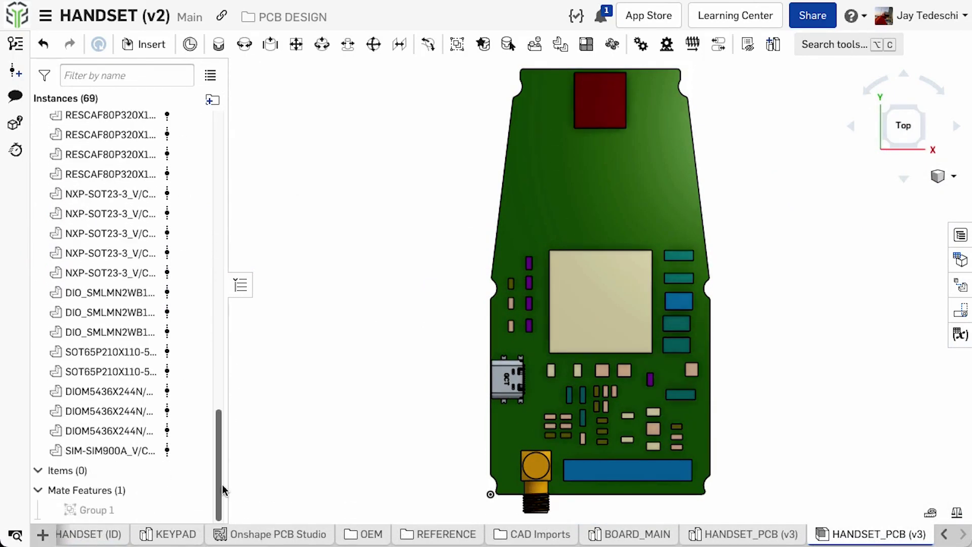
{"action": "right_click", "coordinate": [122, 509]}
{"action": "left_click", "coordinate": [175, 468]}
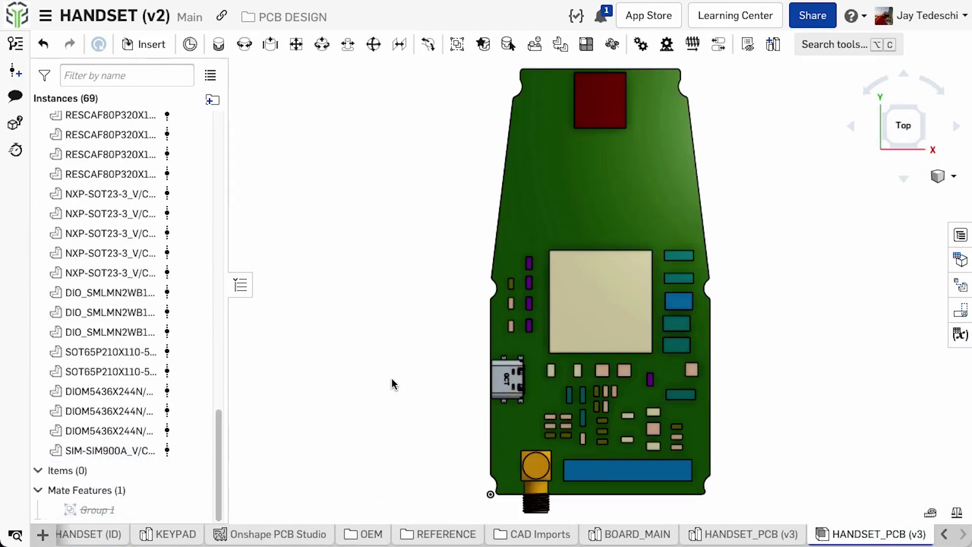
Move the USB connector 3 mm along the board
{"action": "left_click", "coordinate": [501, 378]}
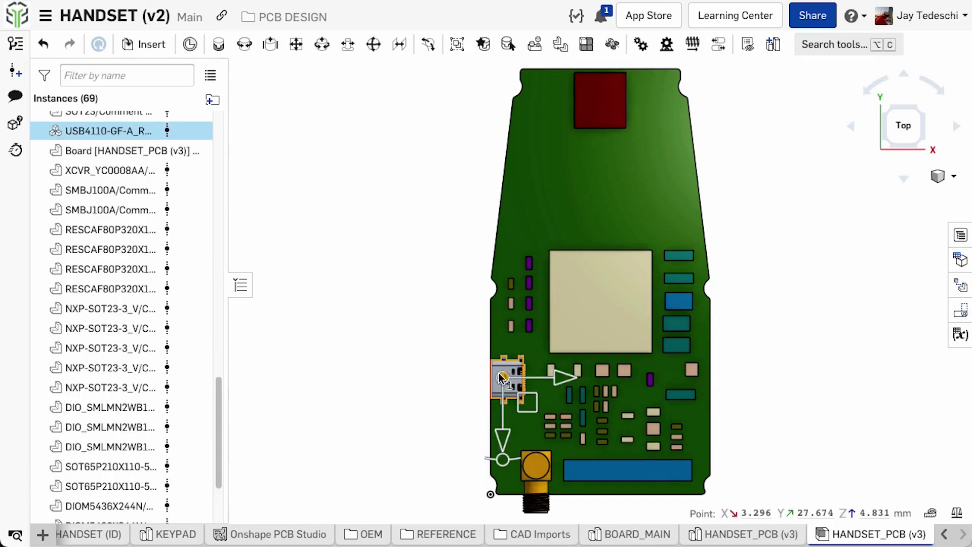
{"action": "left_click_drag", "start_coordinate": [508, 439], "coordinate": [507, 460]}
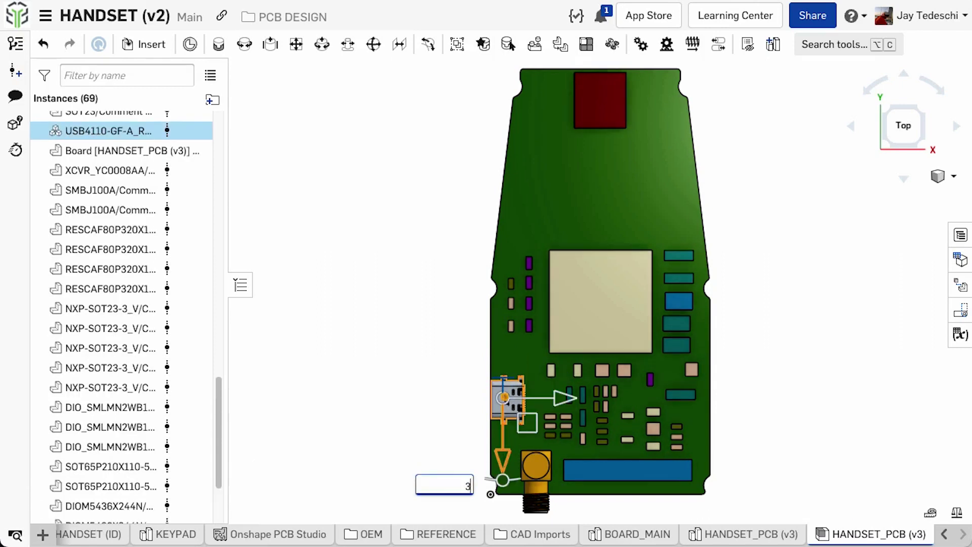
{"action": "type", "text": "3"}
{"action": "key", "text": "Return"}
{"action": "left_click", "coordinate": [403, 373]}
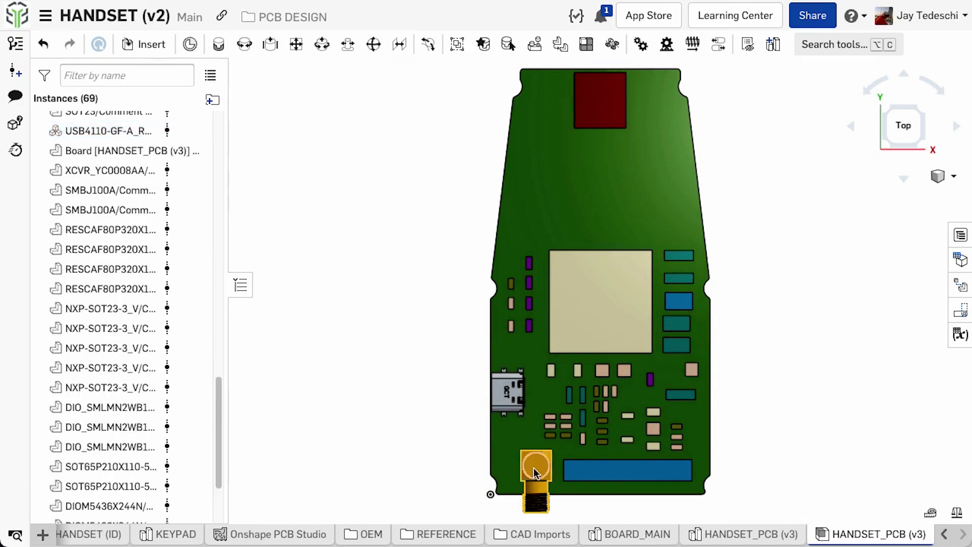
Move the antenna connector 2.5 mm toward the board's left
{"action": "left_click", "coordinate": [527, 463]}
{"action": "left_click", "coordinate": [463, 471]}
{"action": "left_click_drag", "start_coordinate": [462, 473], "coordinate": [449, 472]}
{"action": "type", "text": "2.5"}
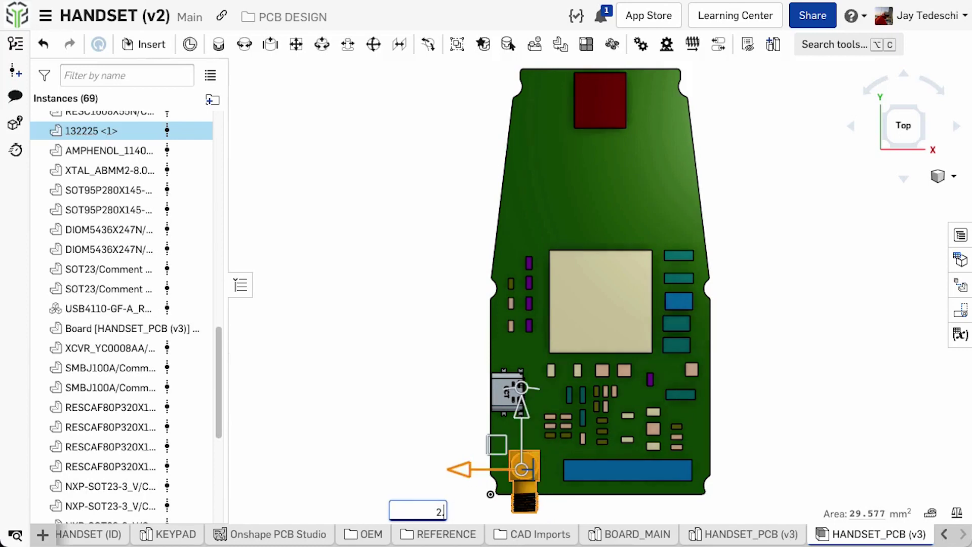
{"action": "key", "text": "Return"}
{"action": "left_click", "coordinate": [376, 327]}
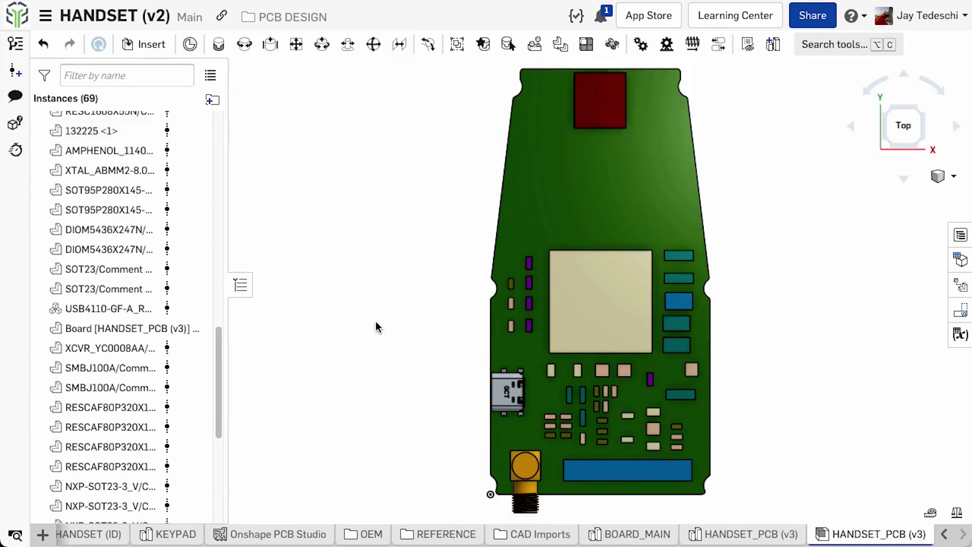
Unsuppress the Group 1 mate
{"action": "scroll", "coordinate": [200, 443], "scroll_direction": "down", "scroll_amount": 6}
{"action": "right_click", "coordinate": [144, 509]}
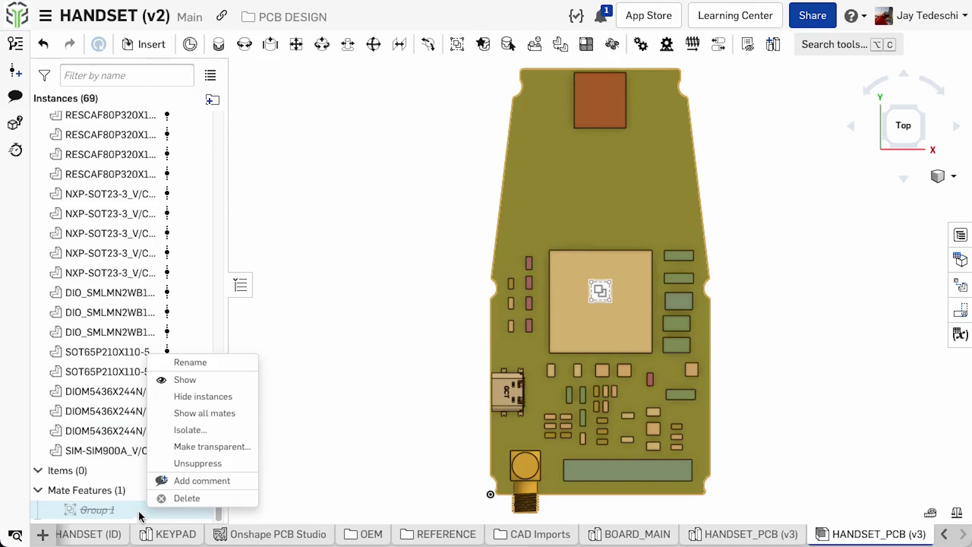
{"action": "left_click", "coordinate": [198, 464]}
{"action": "scroll", "coordinate": [313, 535], "scroll_direction": "up", "scroll_amount": 5}
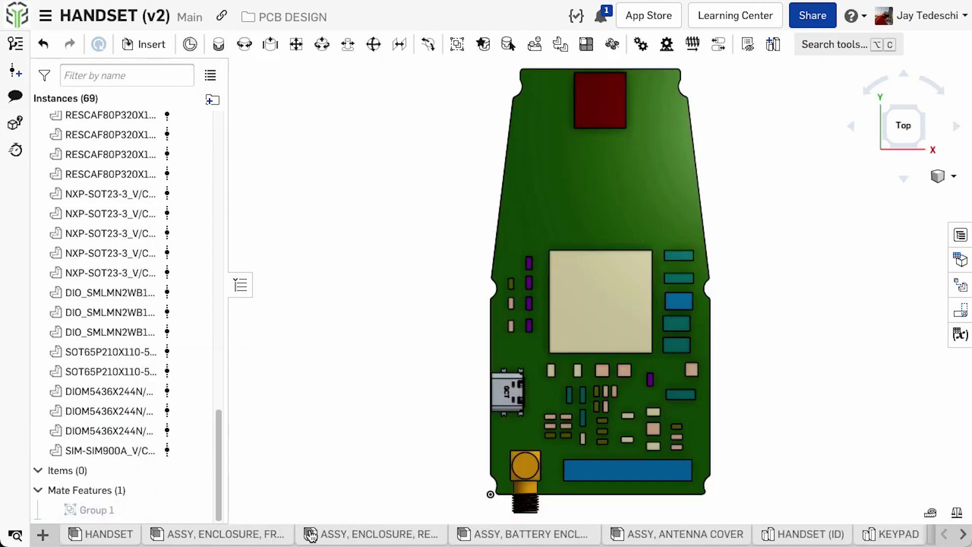
Sync the HANDSET_PCB board with PCB Studio from the top view, then start its ECAD export
{"action": "left_click", "coordinate": [104, 534]}
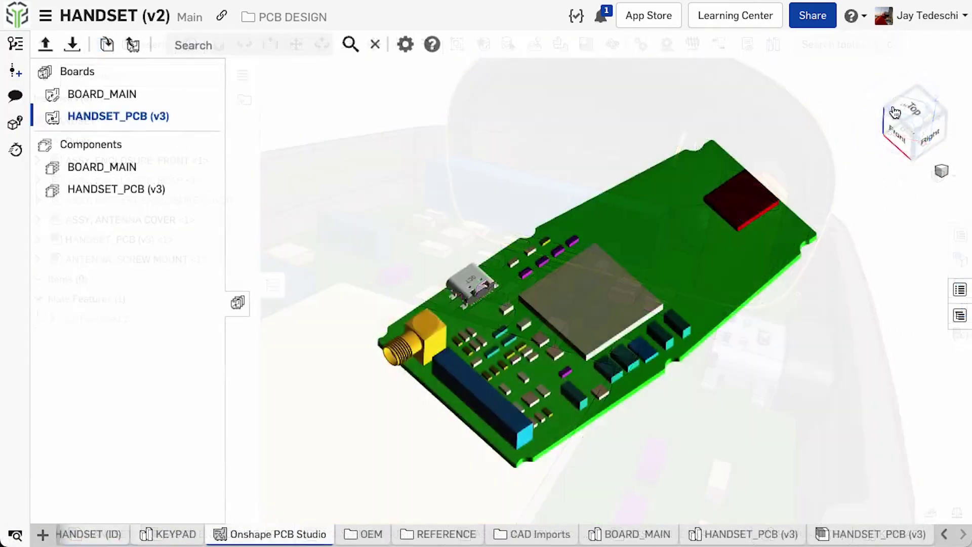
{"action": "left_click", "coordinate": [915, 114]}
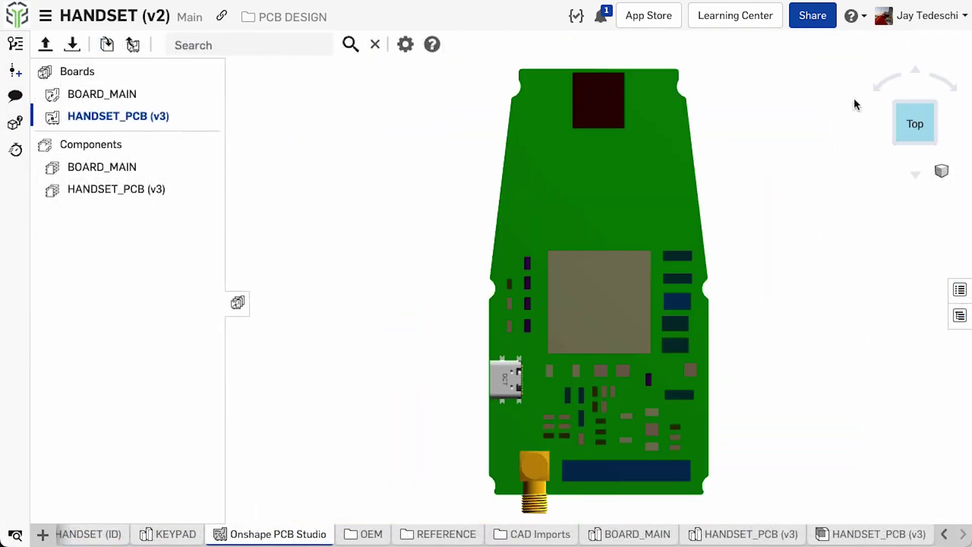
{"action": "left_click", "coordinate": [106, 44]}
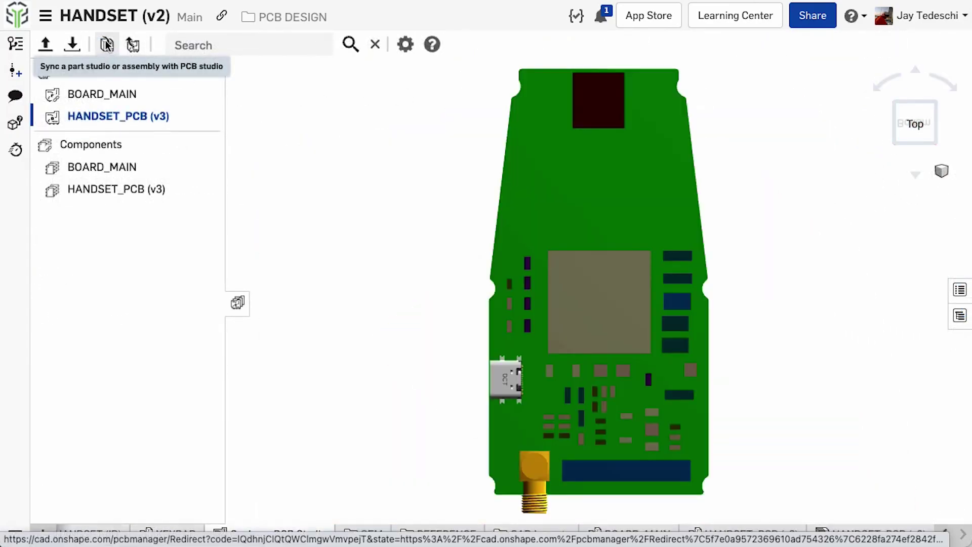
{"action": "left_click", "coordinate": [604, 260]}
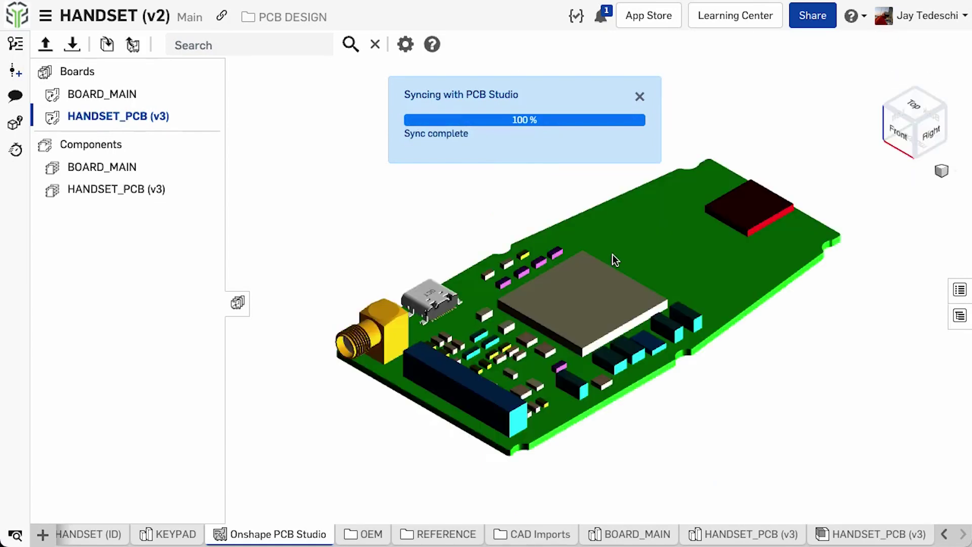
{"action": "left_click", "coordinate": [639, 96]}
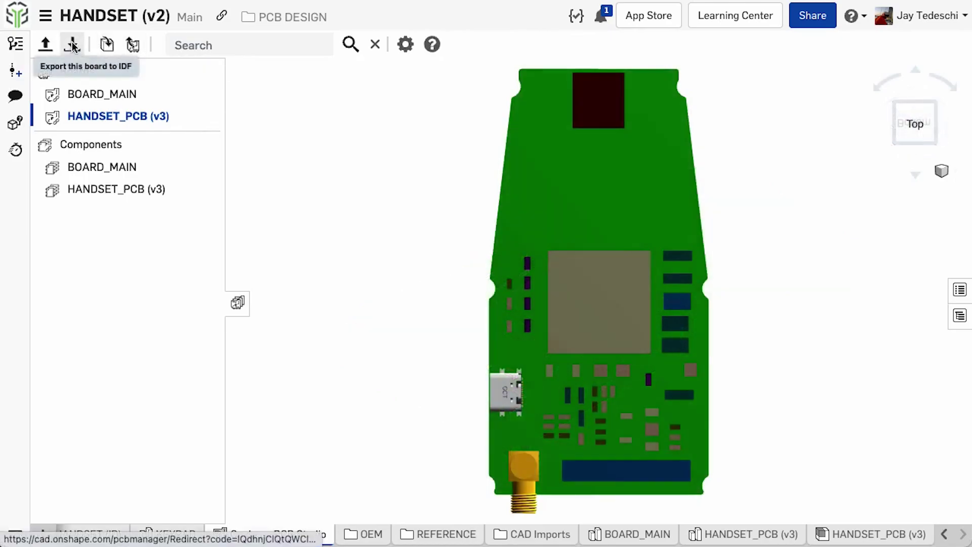
{"action": "left_click", "coordinate": [72, 45]}
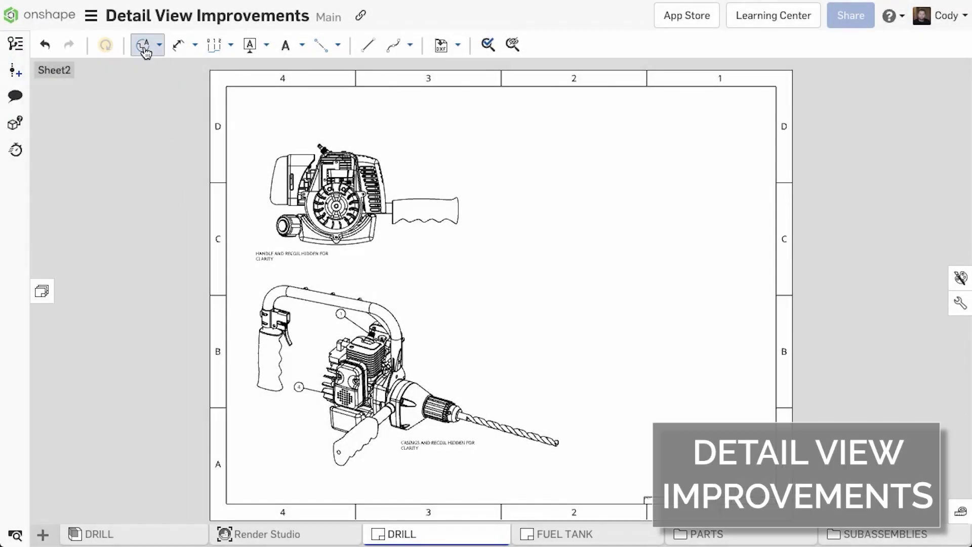
Draw a polygon boundary around the engine top and place Detail A at 1:1 on the sheet
{"action": "left_click", "coordinate": [144, 50]}
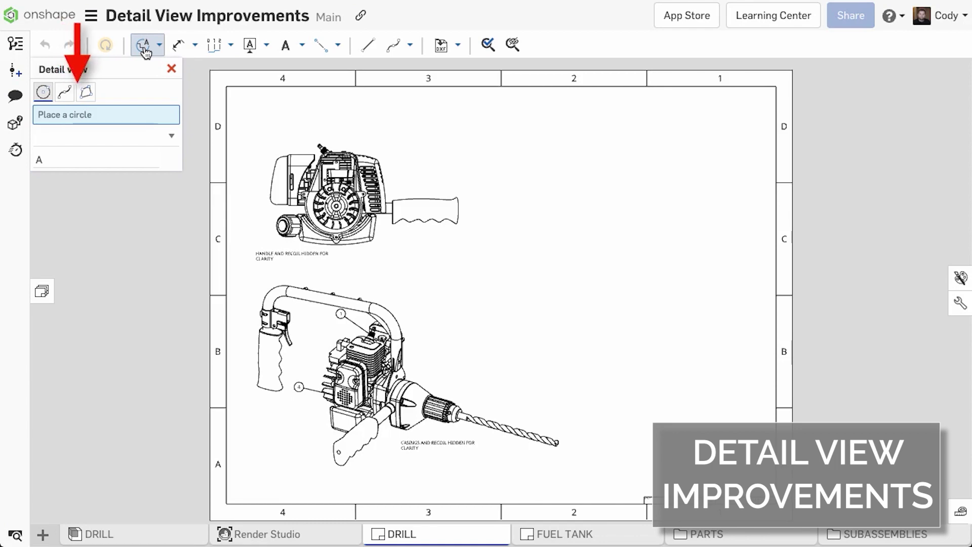
{"action": "left_click", "coordinate": [86, 96]}
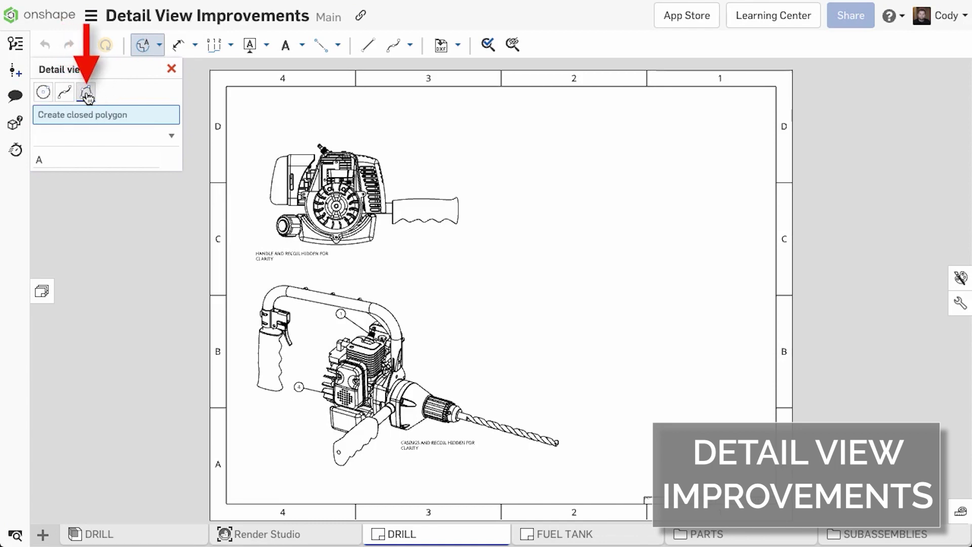
{"action": "scroll", "coordinate": [307, 212], "scroll_direction": "up", "scroll_amount": 3}
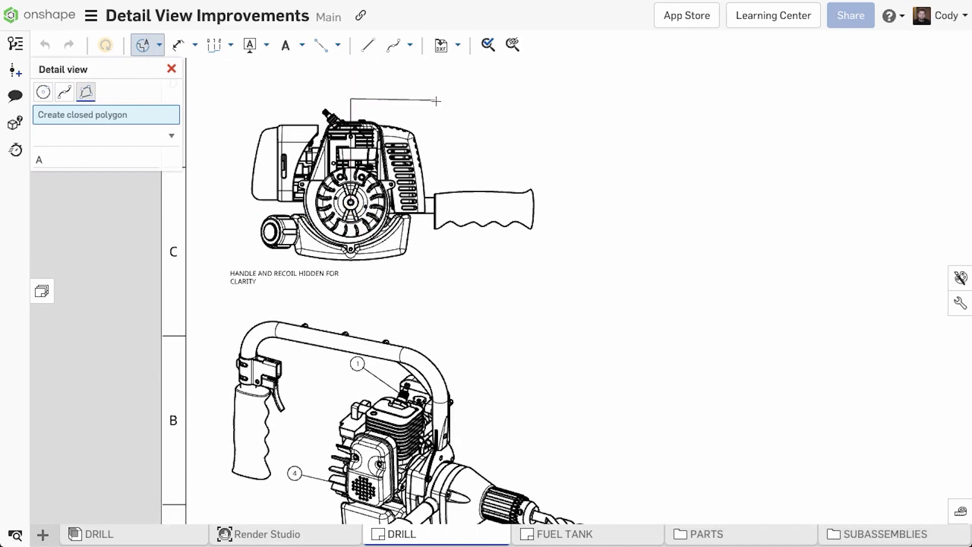
{"action": "left_click", "coordinate": [352, 205]}
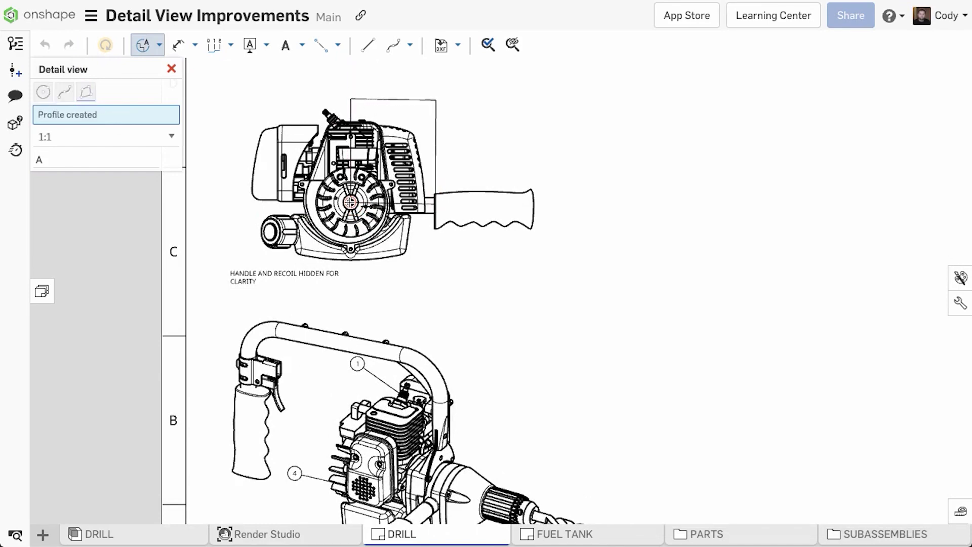
{"action": "scroll", "coordinate": [658, 213], "scroll_direction": "down", "scroll_amount": 3}
{"action": "left_click", "coordinate": [743, 192]}
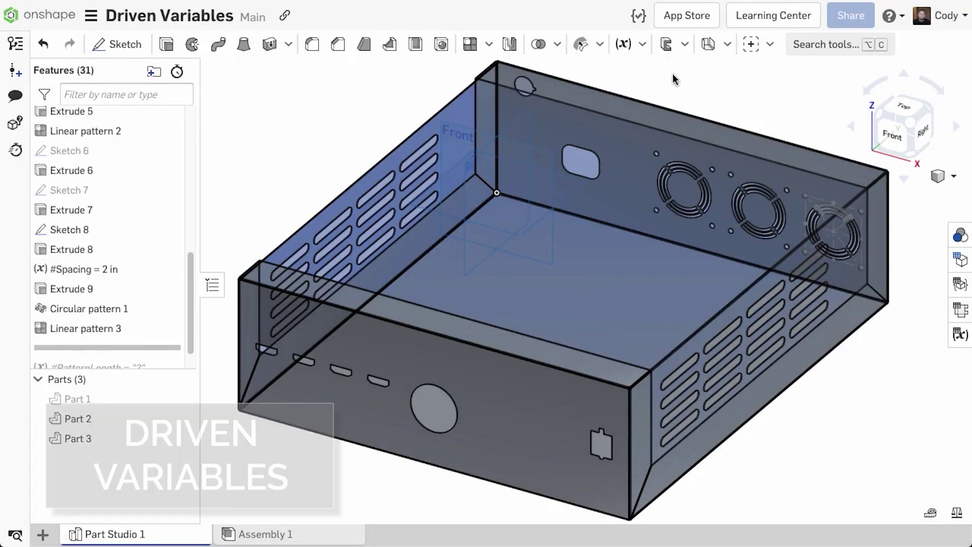
Create measured variable PatternLength from the end flange face to the round hole's edge
{"action": "left_click", "coordinate": [624, 45]}
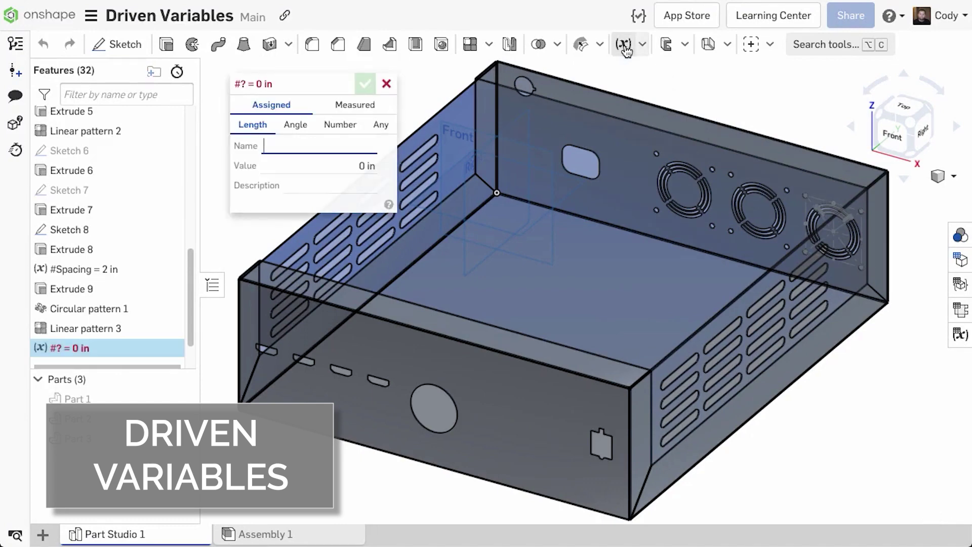
{"action": "left_click", "coordinate": [366, 107]}
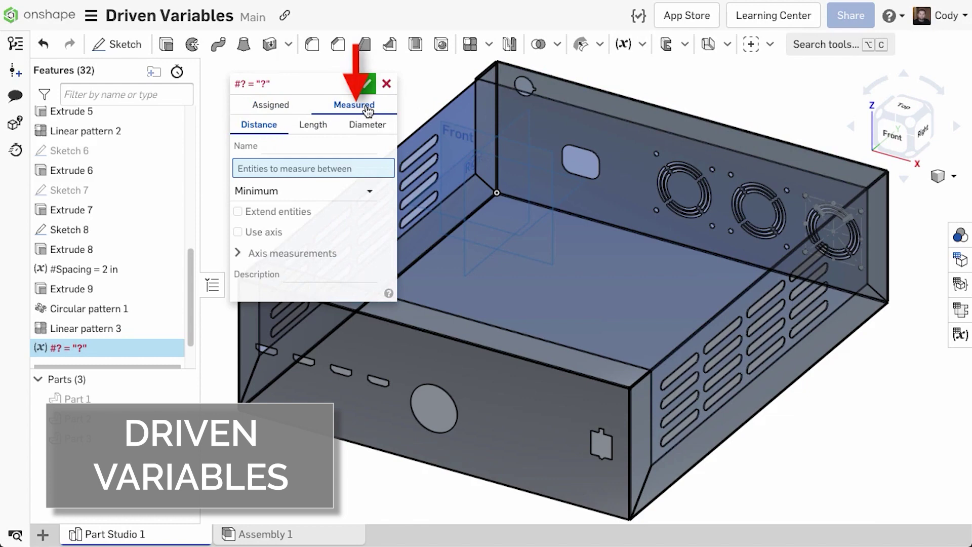
{"action": "left_click", "coordinate": [365, 147]}
{"action": "type", "text": "PatternLengt"}
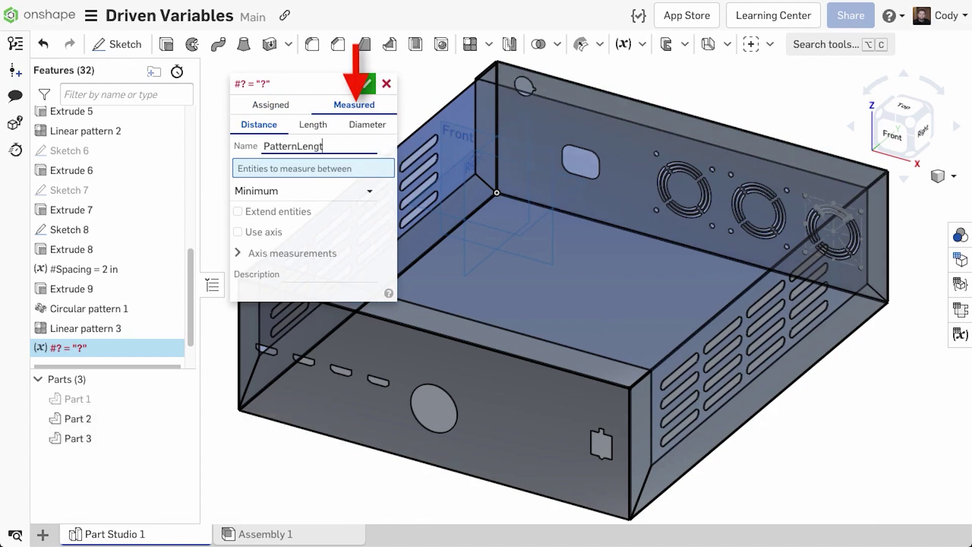
{"action": "type", "text": "h"}
{"action": "left_click", "coordinate": [319, 169]}
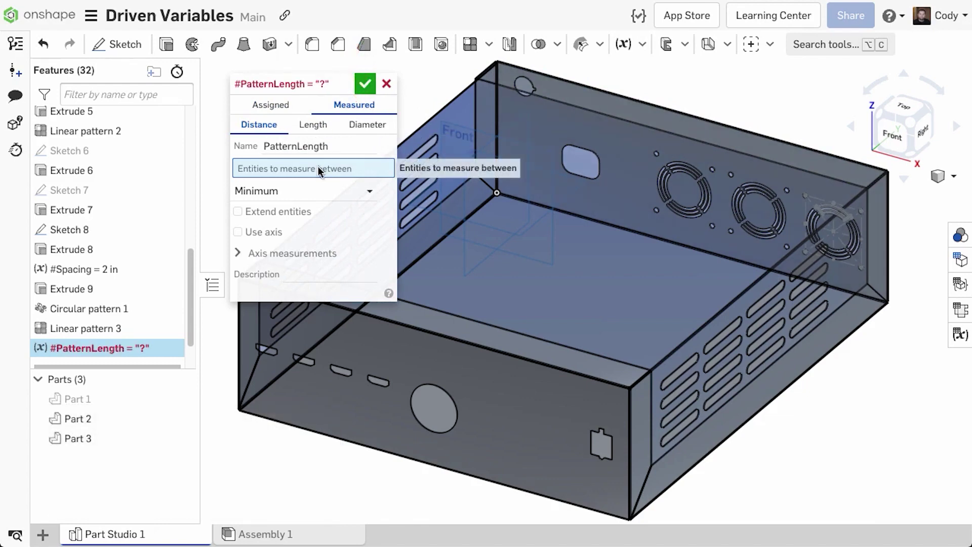
{"action": "left_click", "coordinate": [642, 438]}
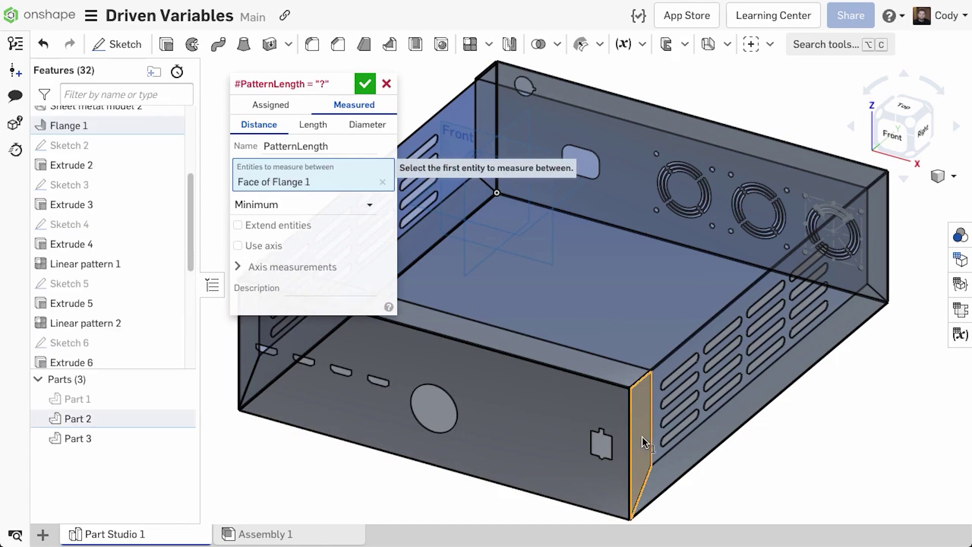
{"action": "left_click", "coordinate": [458, 426]}
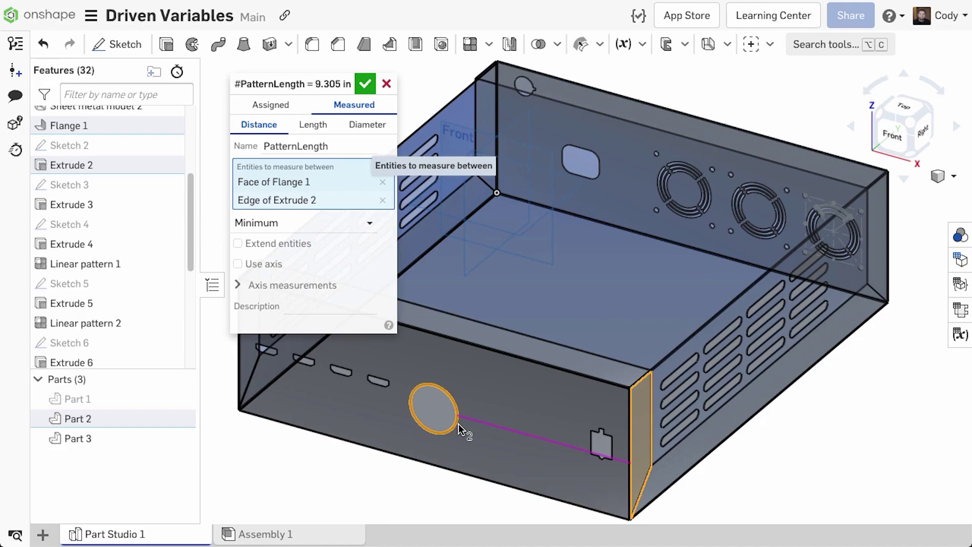
{"action": "left_click", "coordinate": [365, 83]}
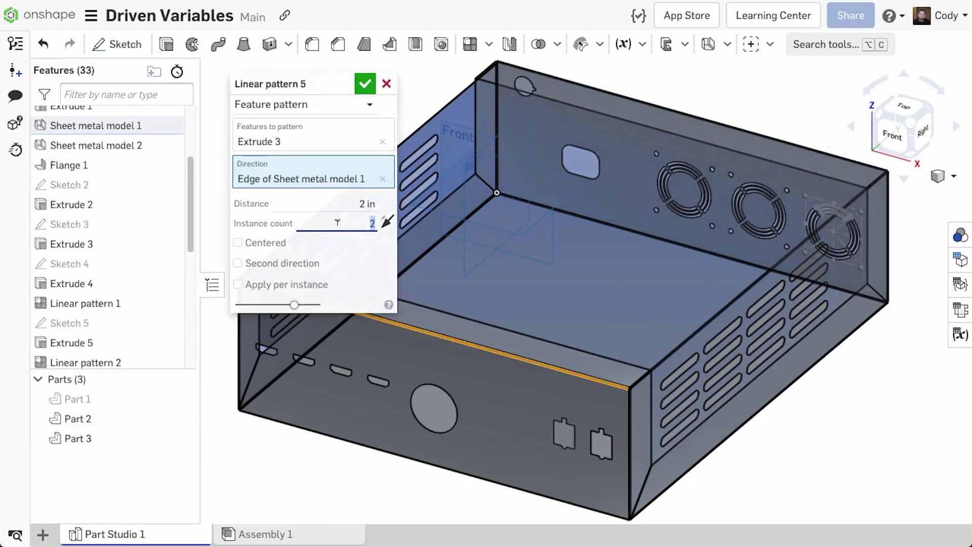
Set the linear pattern's instance count to floor(#PatternLength/#...) and apply the pattern
{"action": "type", "text": "f"}
{"action": "left_click", "coordinate": [322, 242]}
{"action": "type", "text": "#"}
{"action": "left_click", "coordinate": [327, 242]}
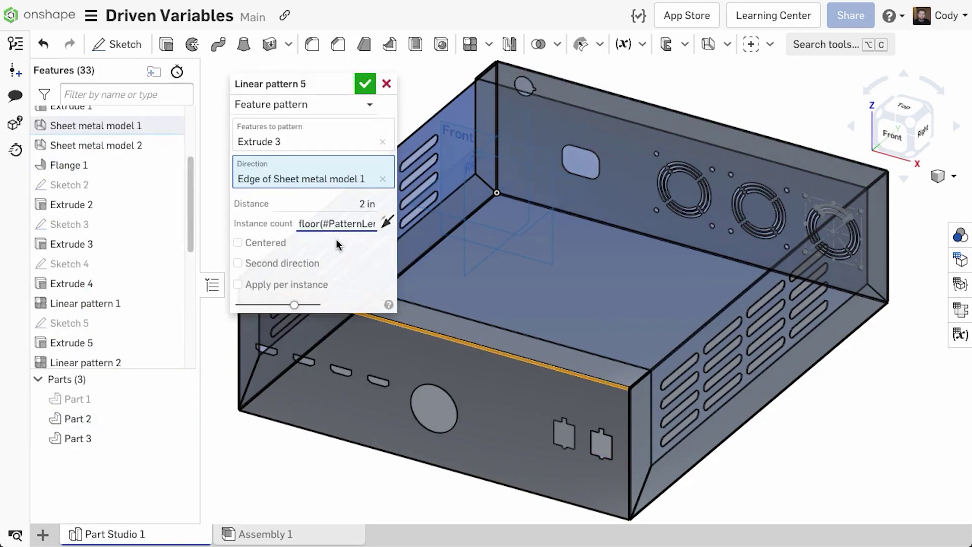
{"action": "type", "text": "/#"}
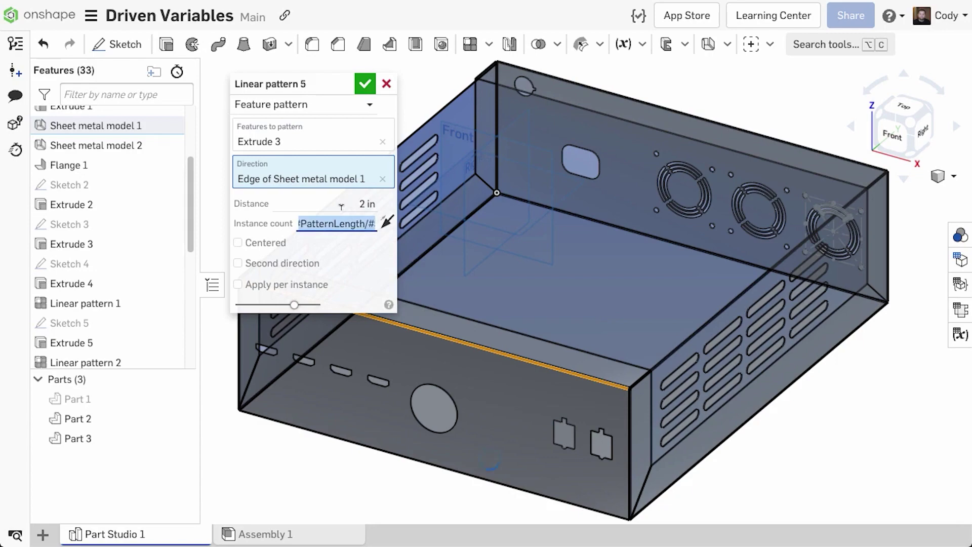
{"action": "left_click", "coordinate": [364, 84]}
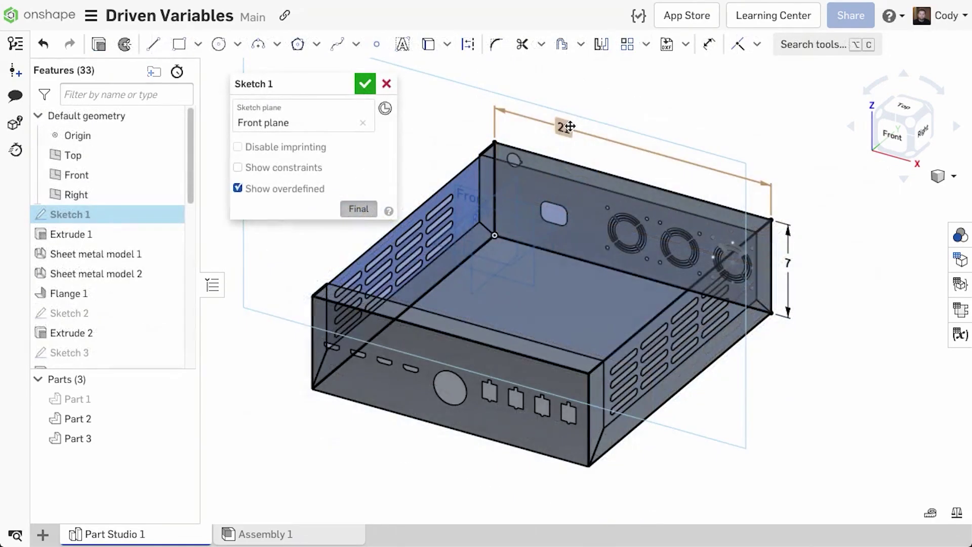
{"action": "double_click", "coordinate": [563, 127]}
{"action": "key", "text": "Escape"}
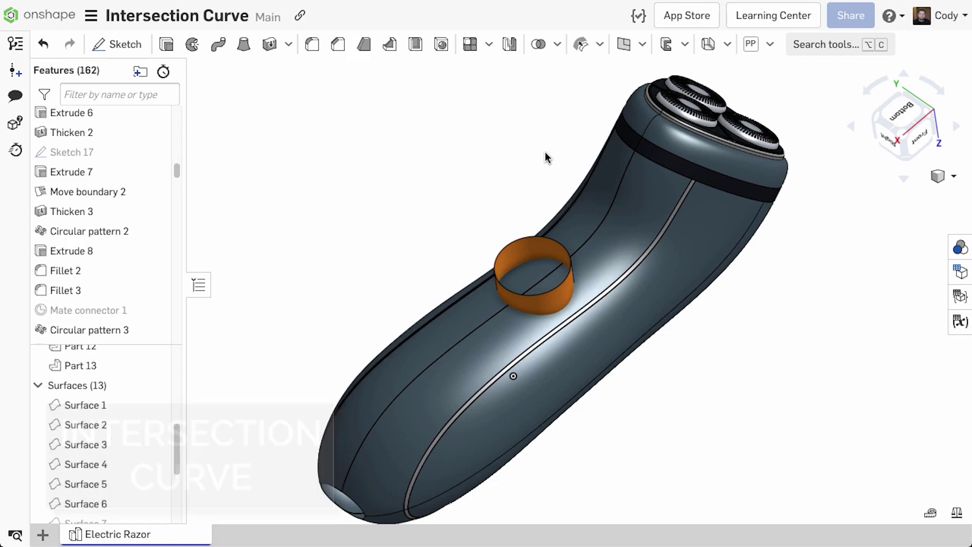
Create an intersection curve between the Loft and Mirror faces and cylinder Surface 13
{"action": "left_click", "coordinate": [642, 45]}
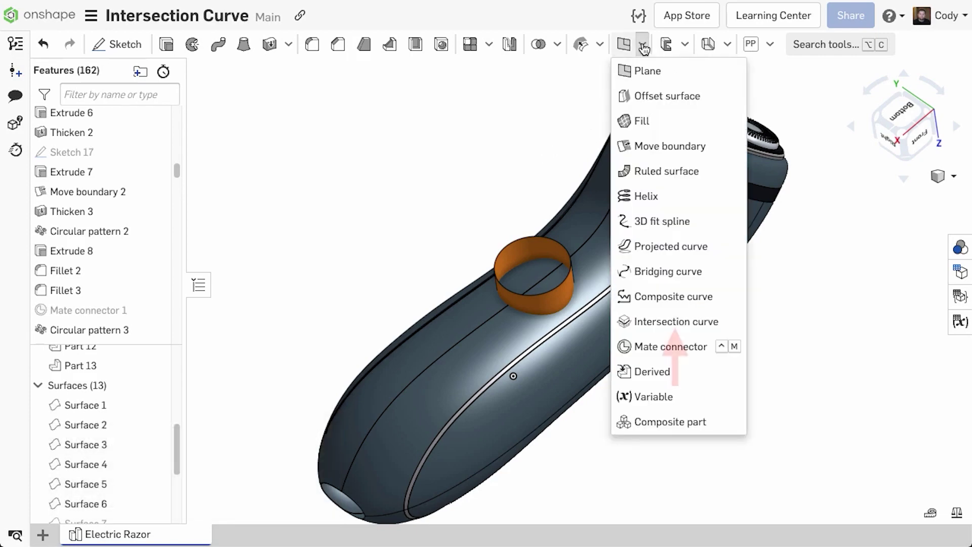
{"action": "left_click", "coordinate": [678, 321]}
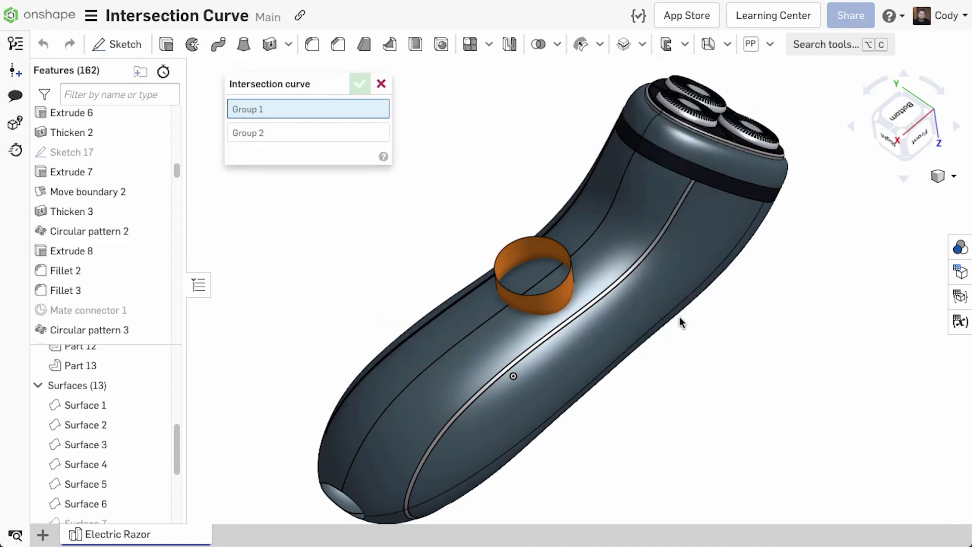
{"action": "left_click", "coordinate": [588, 256]}
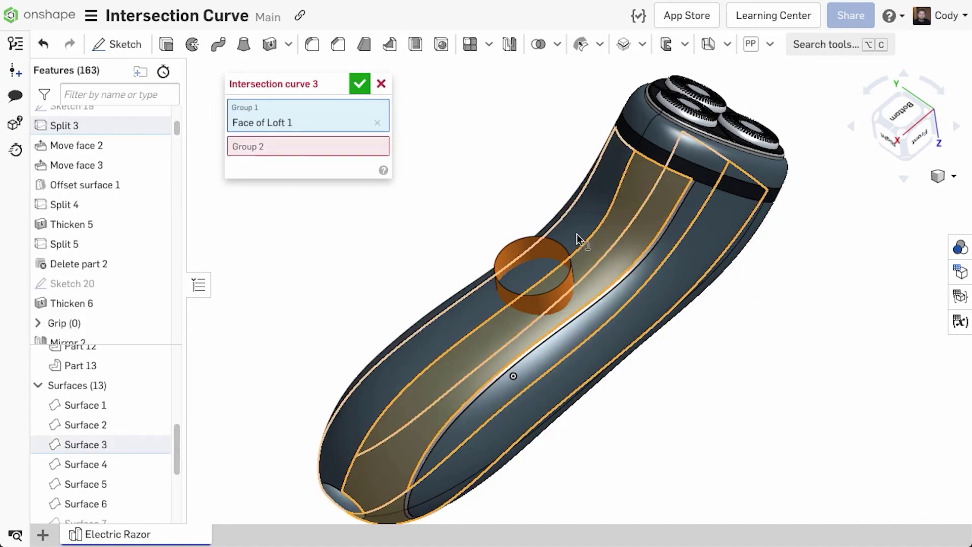
{"action": "left_click", "coordinate": [581, 243]}
{"action": "left_click", "coordinate": [344, 168]}
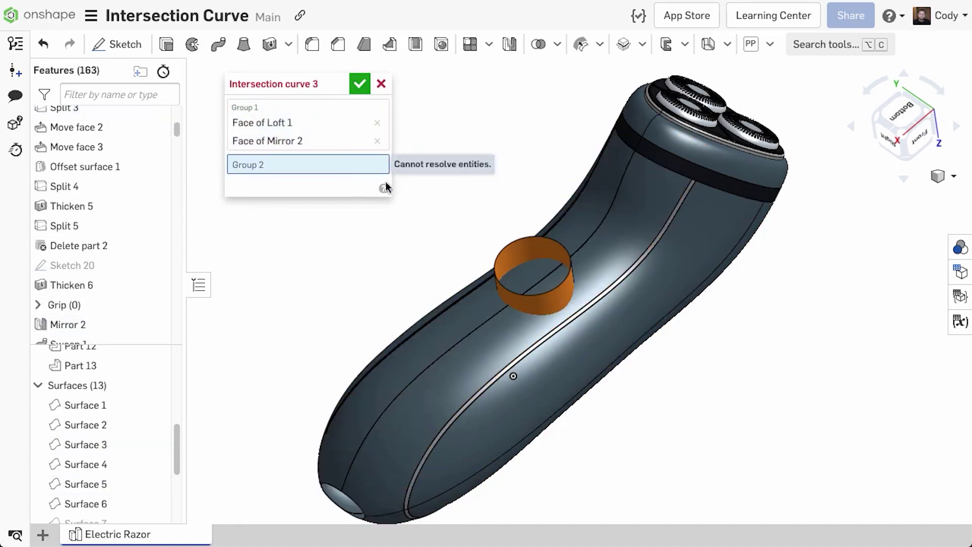
{"action": "left_click", "coordinate": [513, 246]}
{"action": "scroll", "coordinate": [539, 319], "scroll_direction": "up", "scroll_amount": 5}
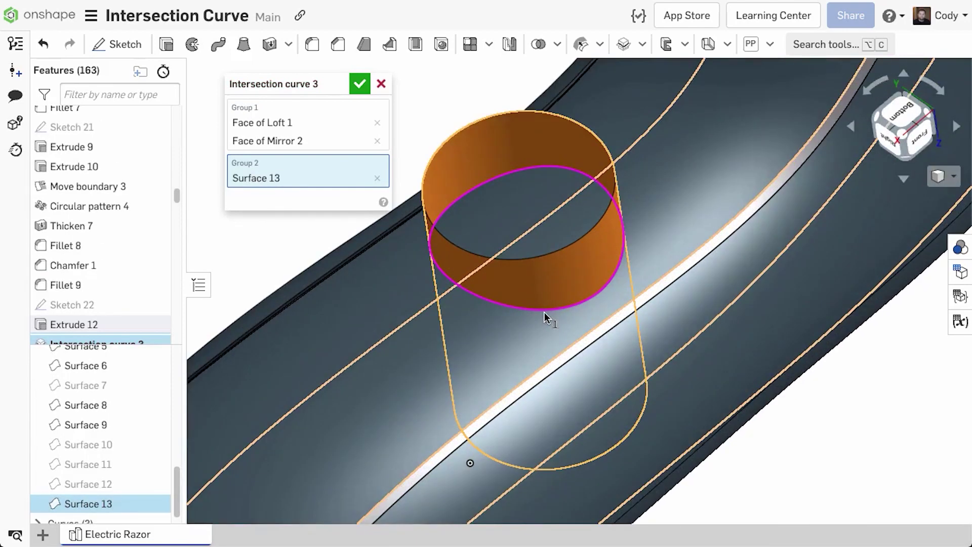
{"action": "left_click", "coordinate": [361, 83]}
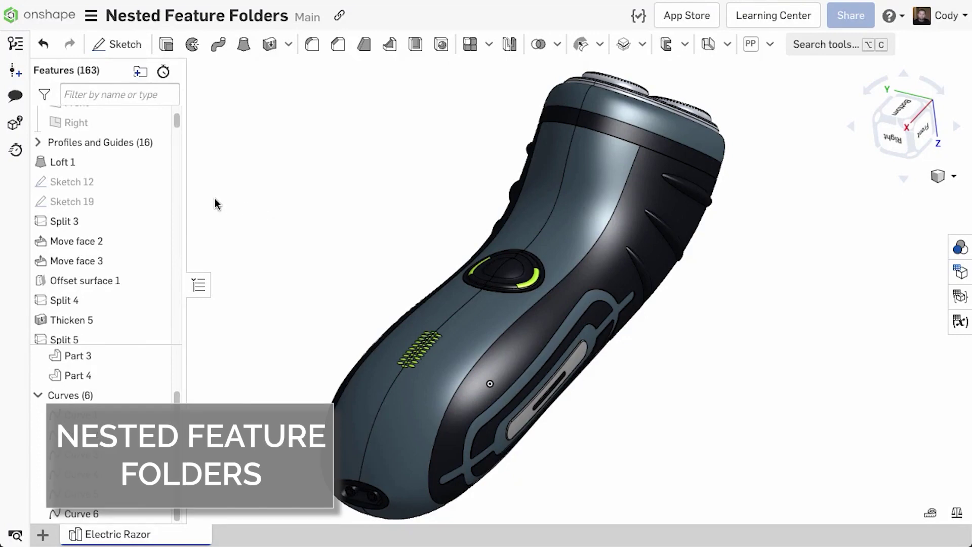
Put Sketch 1 through Plane 2 into a new Top Profiles folder under Profiles and Guides
{"action": "left_click", "coordinate": [38, 142]}
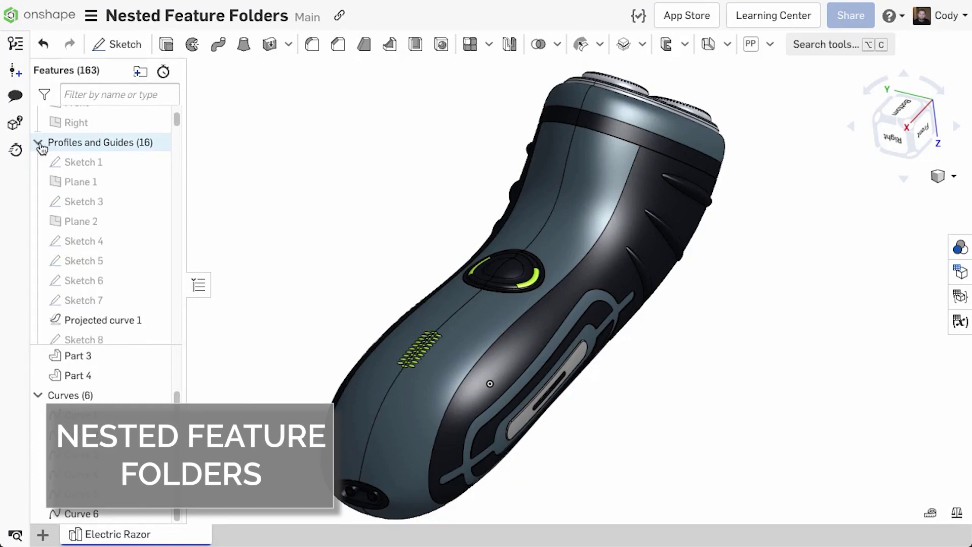
{"action": "left_click", "coordinate": [84, 162]}
{"action": "left_click", "coordinate": [92, 222], "text": "shift"}
{"action": "right_click", "coordinate": [91, 223]}
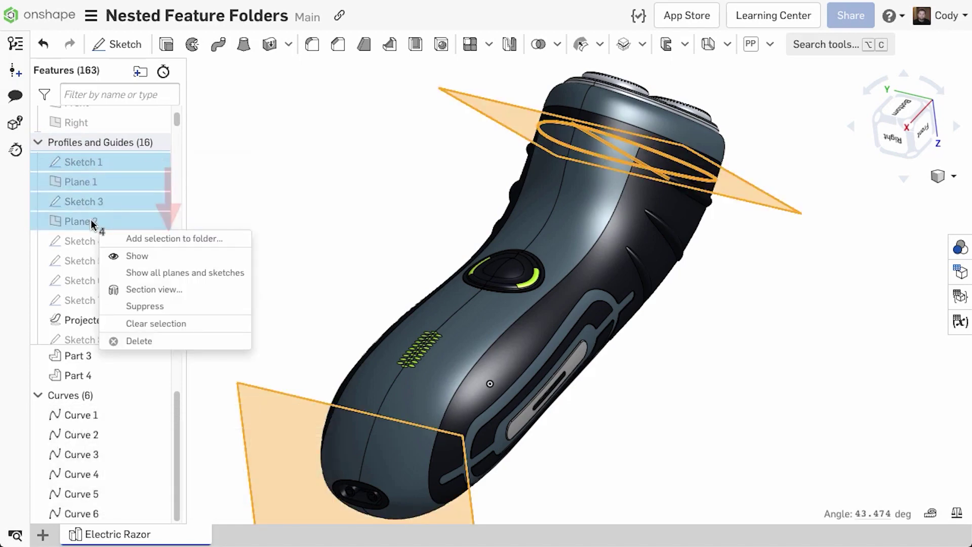
{"action": "left_click", "coordinate": [124, 238]}
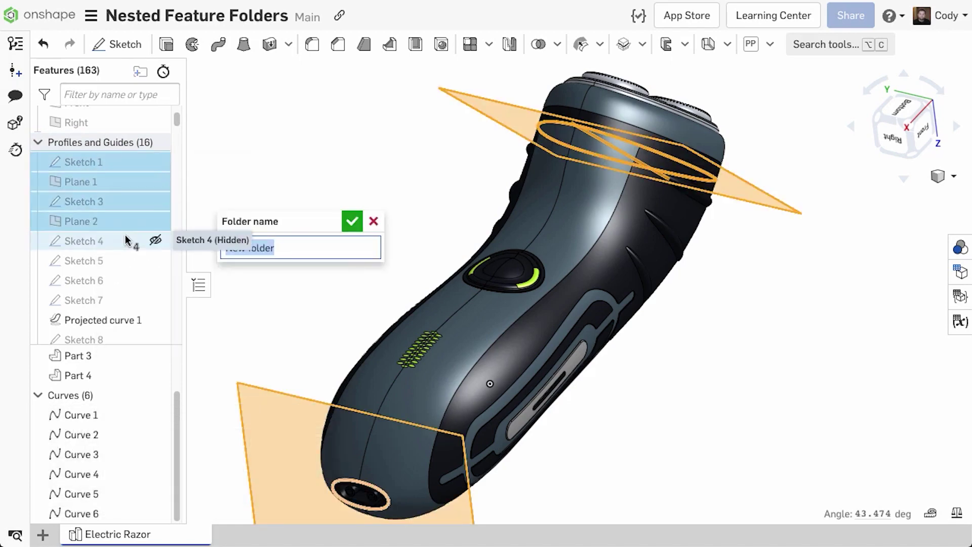
{"action": "type", "text": "P"}
{"action": "type", "text": "op Profiles"}
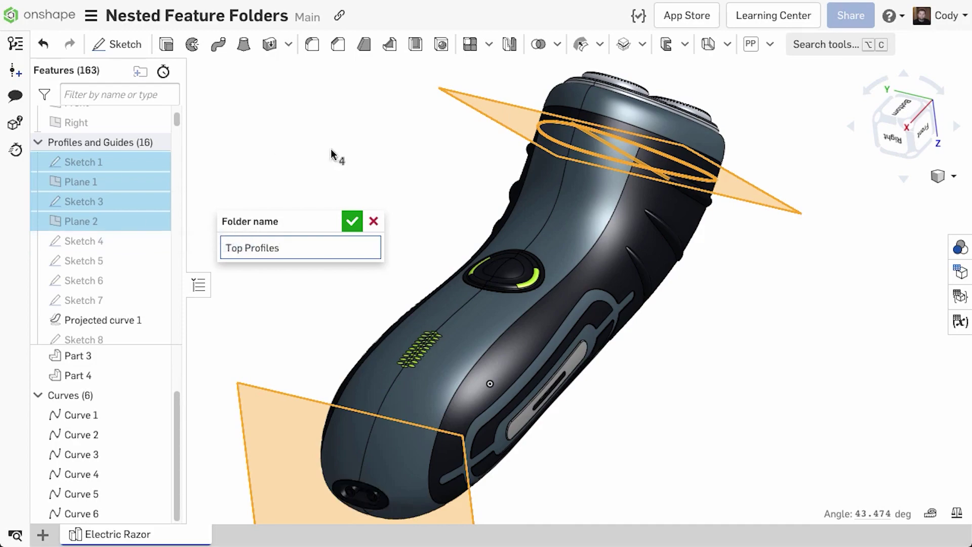
{"action": "key", "text": "Return"}
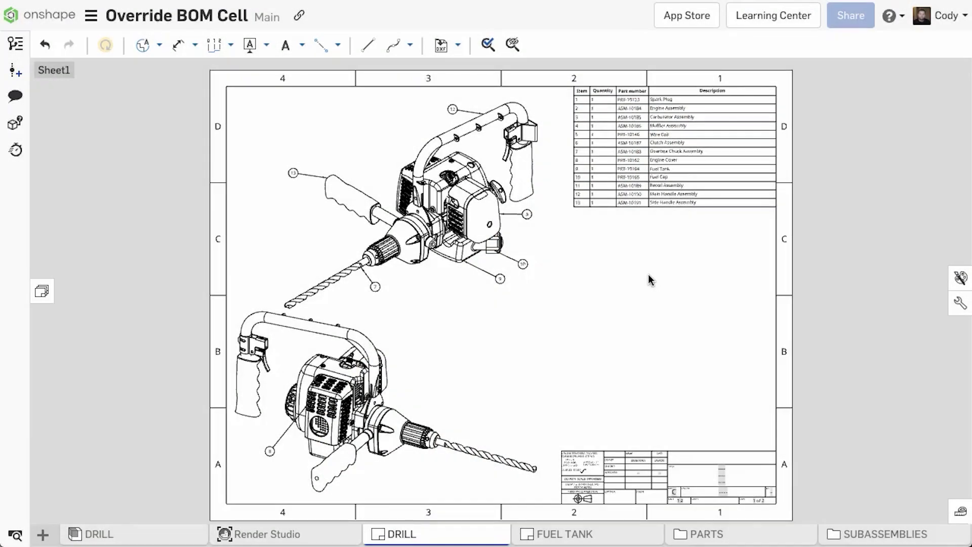
Override the BOM's Engine Assembly description cell in row 2 to read 'See Attached'
{"action": "left_click", "coordinate": [696, 108]}
{"action": "scroll", "coordinate": [697, 109], "scroll_direction": "up", "scroll_amount": 5}
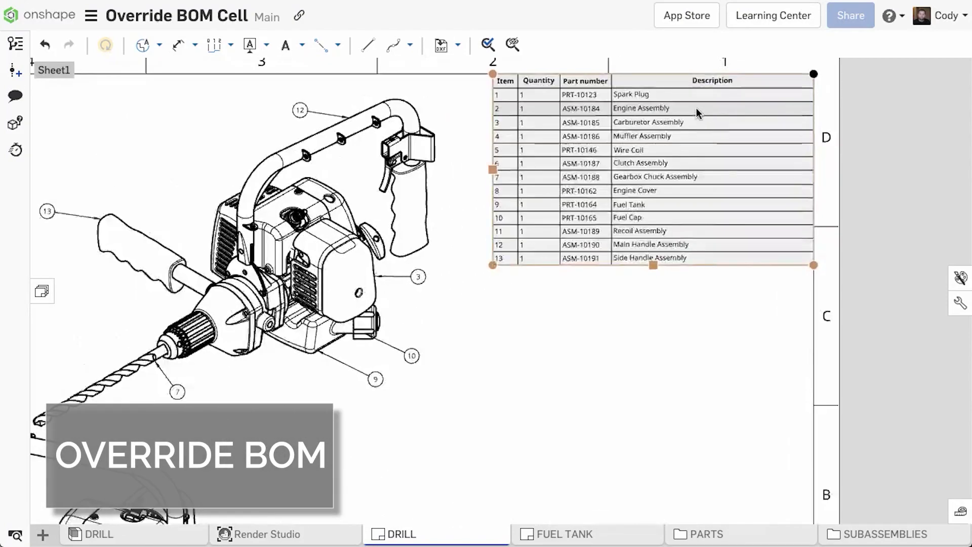
{"action": "mouse_move", "coordinate": [688, 107]}
{"action": "middle_mouse_down"}
{"action": "mouse_move", "coordinate": [637, 178]}
{"action": "mouse_move", "coordinate": [615, 244]}
{"action": "middle_mouse_up"}
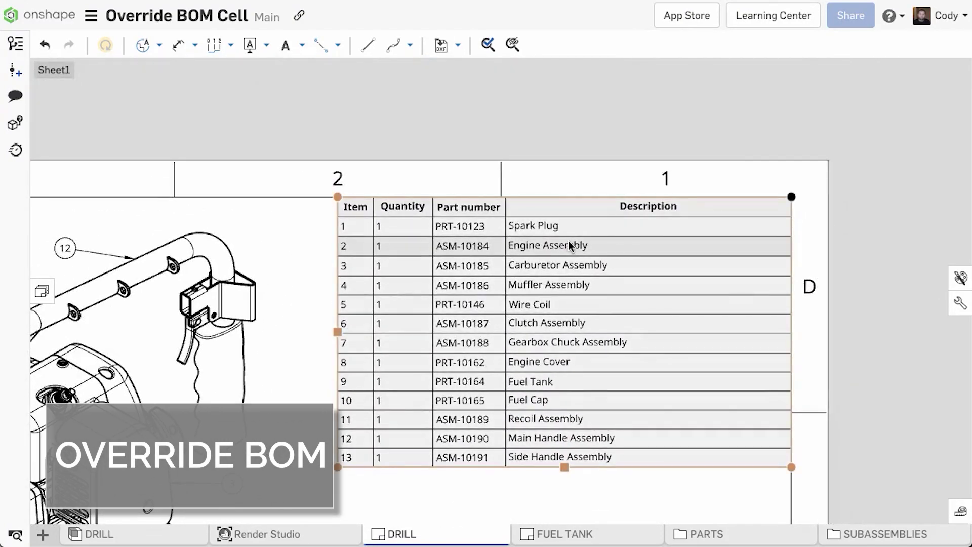
{"action": "double_click", "coordinate": [566, 247]}
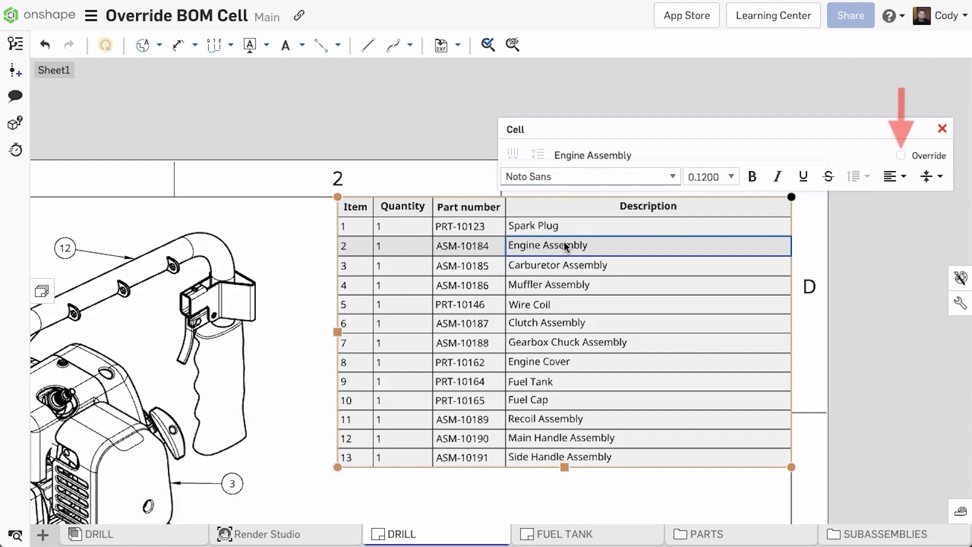
{"action": "left_click", "coordinate": [901, 156]}
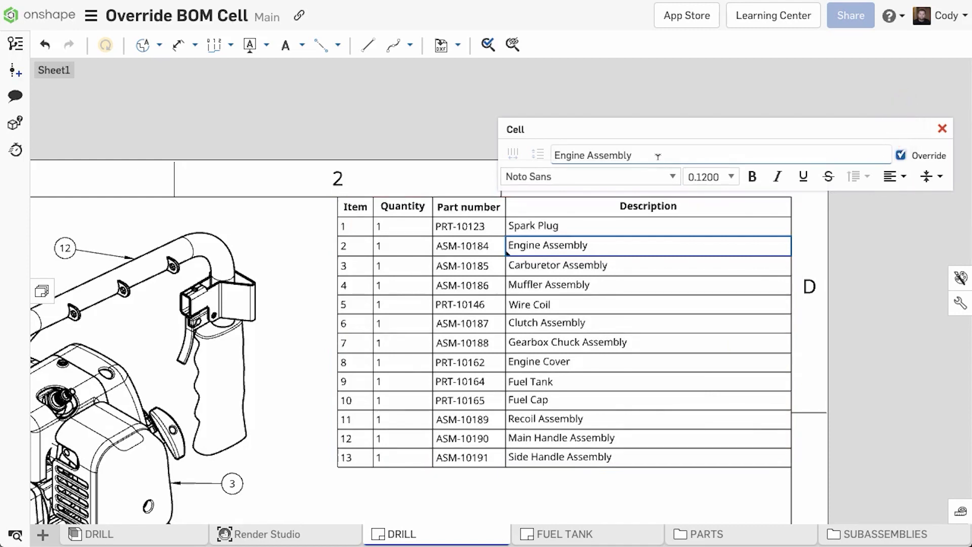
{"action": "type", "text": "See Attached"}
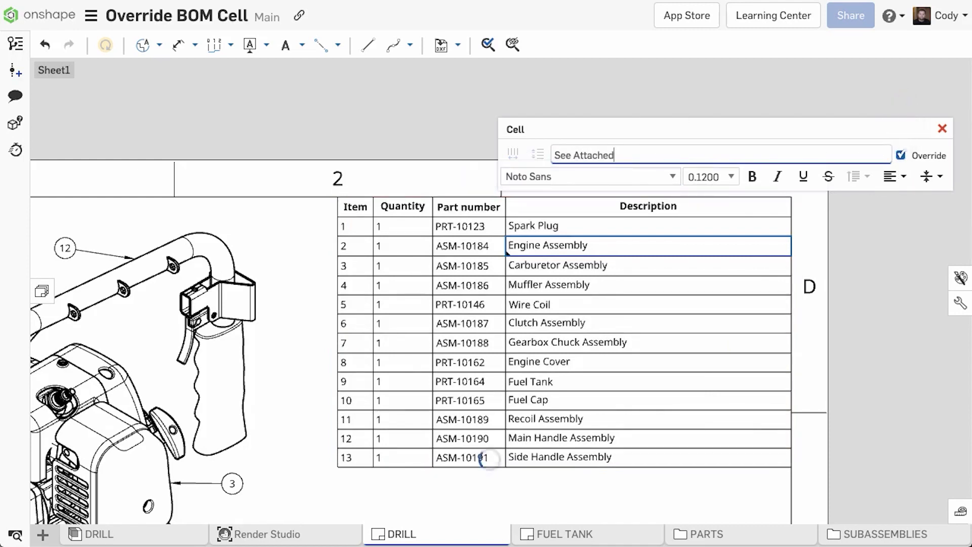
{"action": "left_click", "coordinate": [941, 128]}
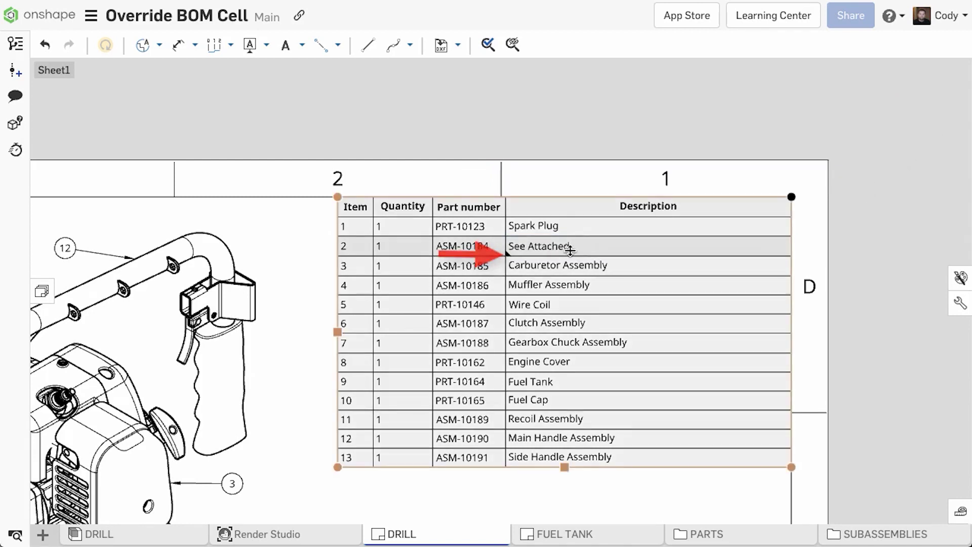
{"action": "mouse_move", "coordinate": [565, 247]}
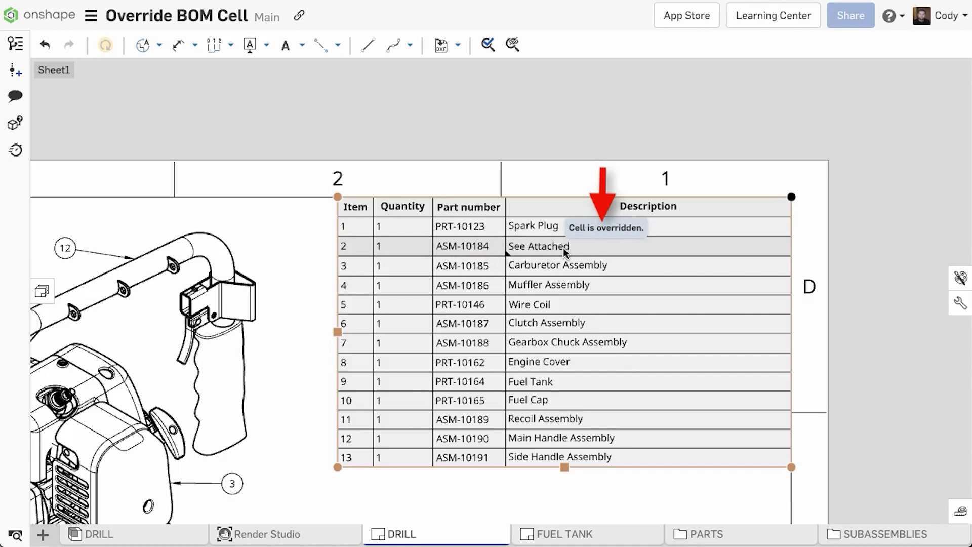